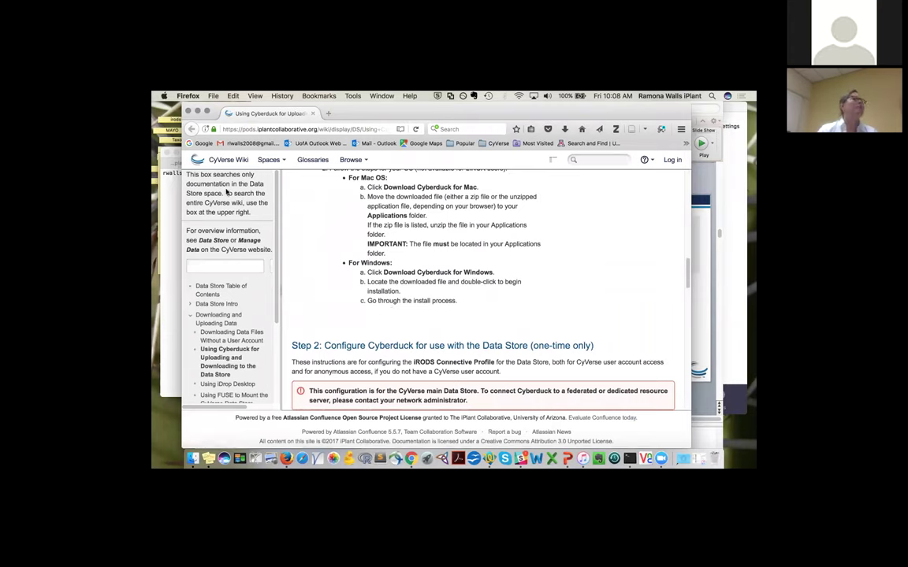
Bring the presentation back to the front and scroll down through it
left_click(170, 116)
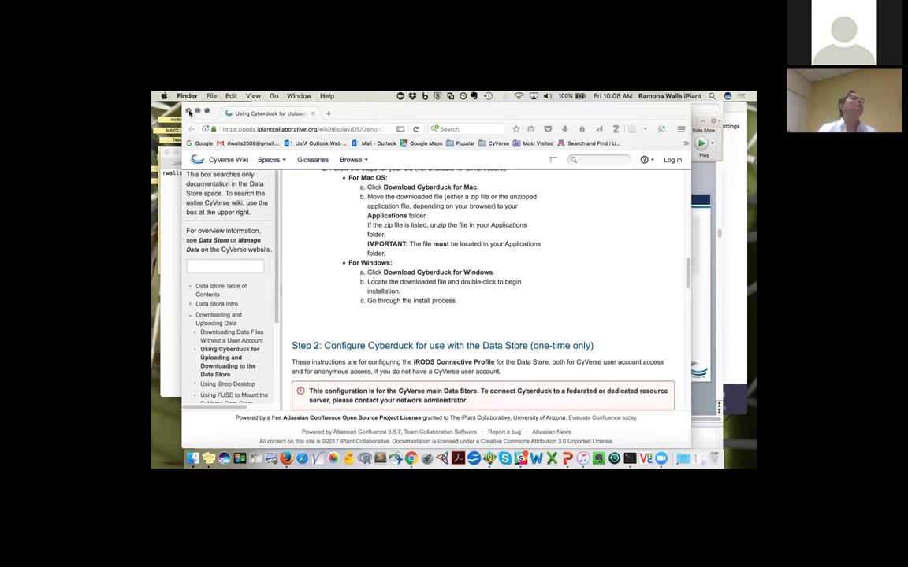
key("super+Tab")
scroll(195, 148, "down", 2)
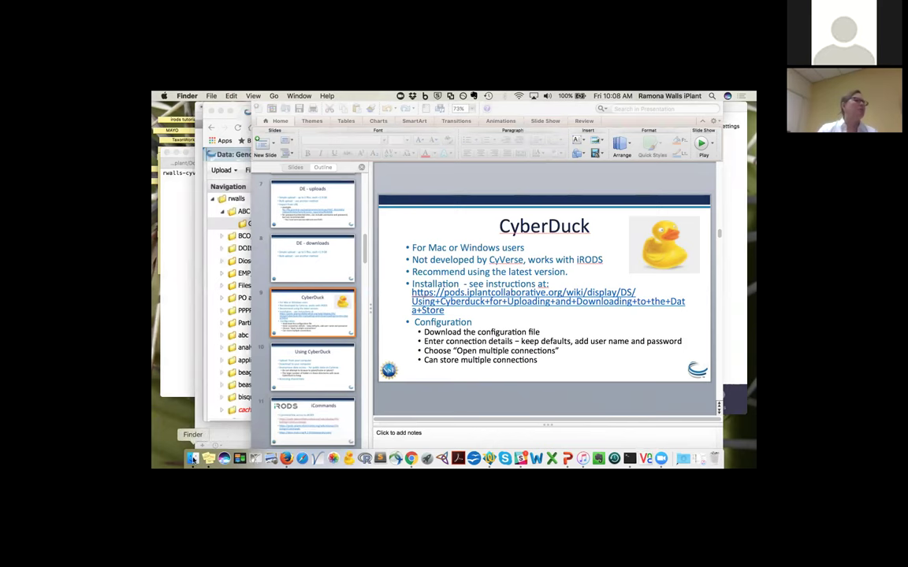
Show the Desktop in a new Finder window and select iPlant Data Store.cyberduckprofile
left_click(193, 458)
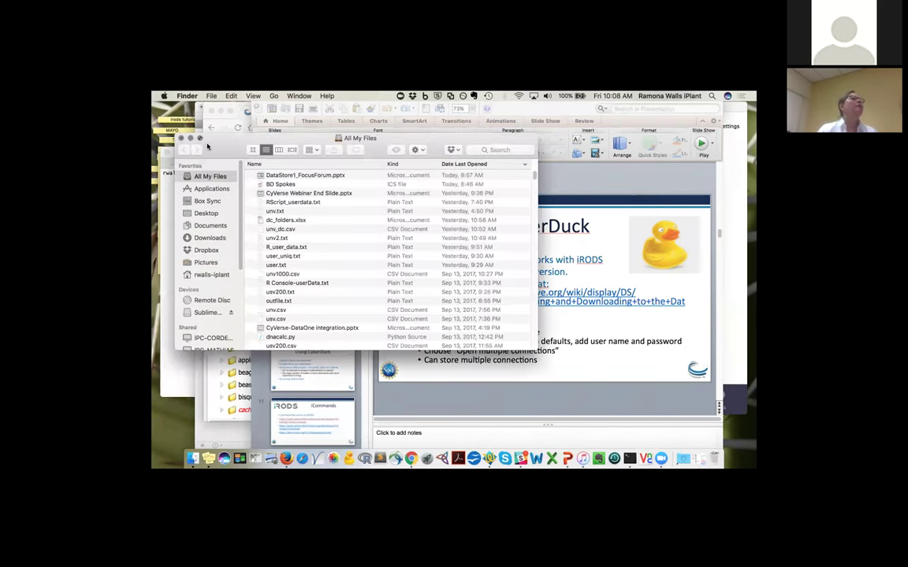
left_click(203, 212)
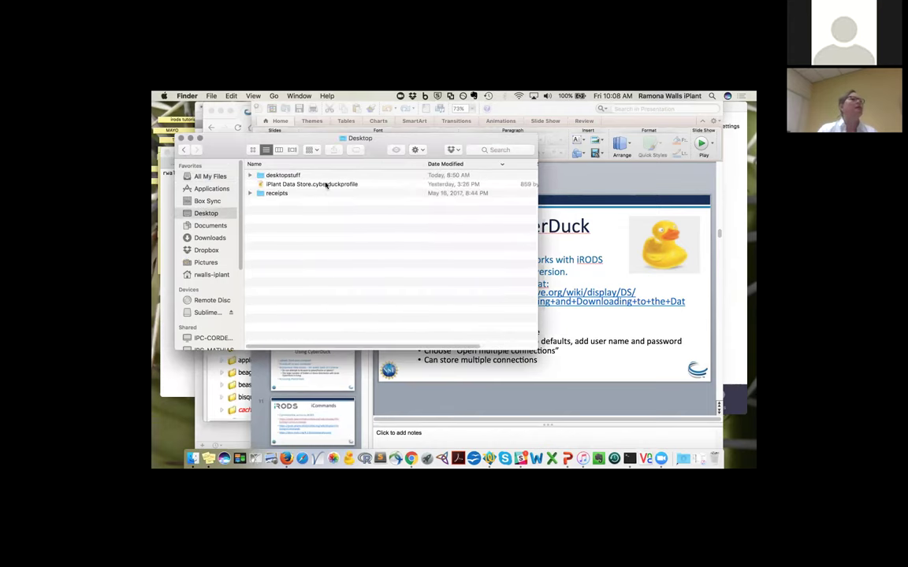
left_click(325, 184)
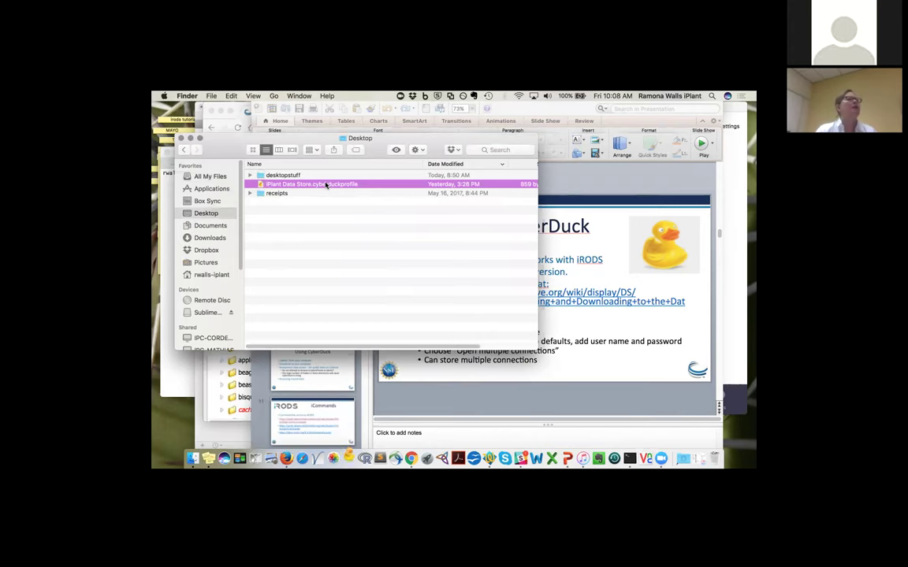
Open the iPlant Data Store profile, fill in the CyVerse username, and close the bookmark editor
double_click(325, 184)
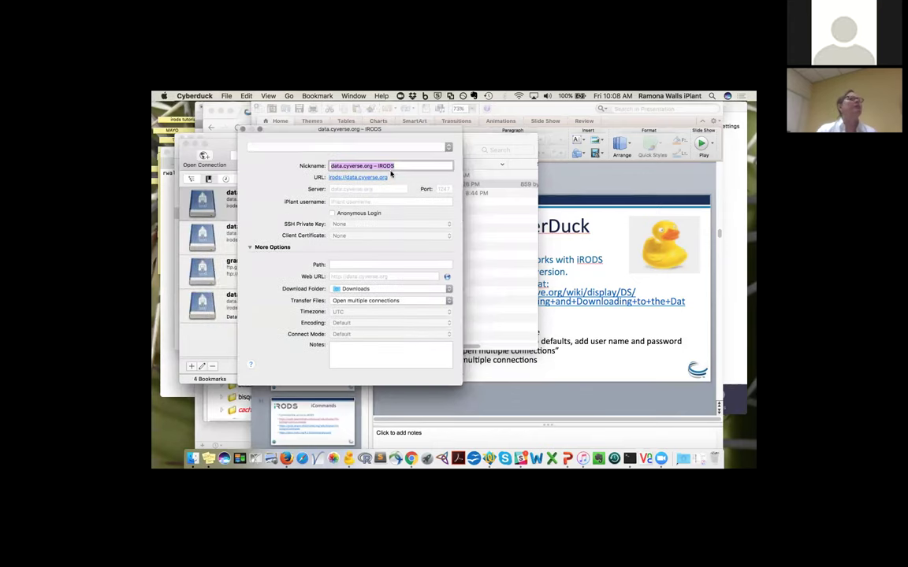
left_click(354, 201)
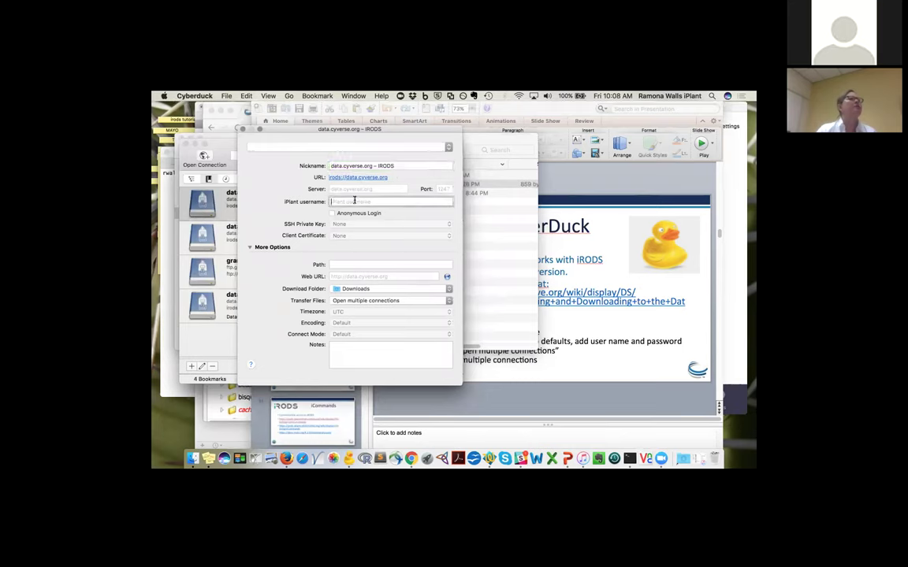
type("rwalls")
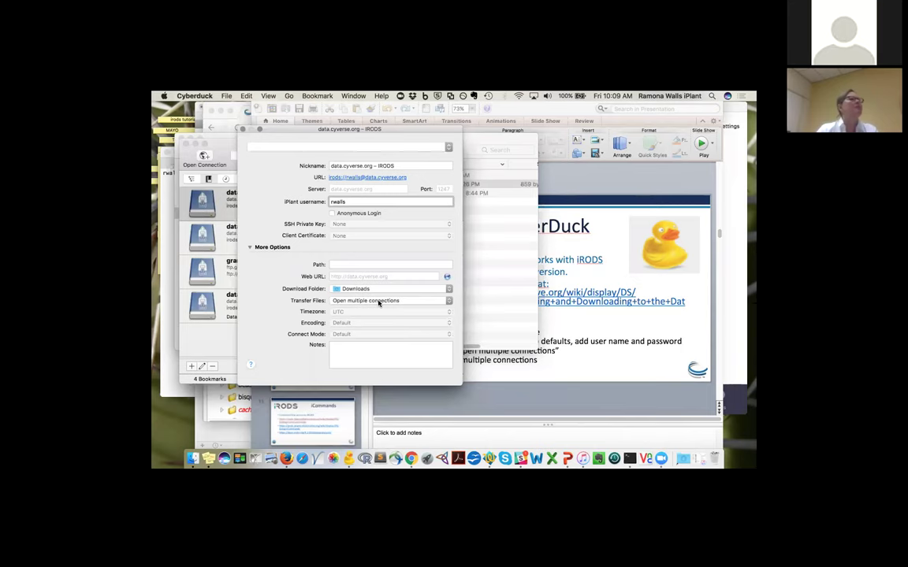
left_click(244, 129)
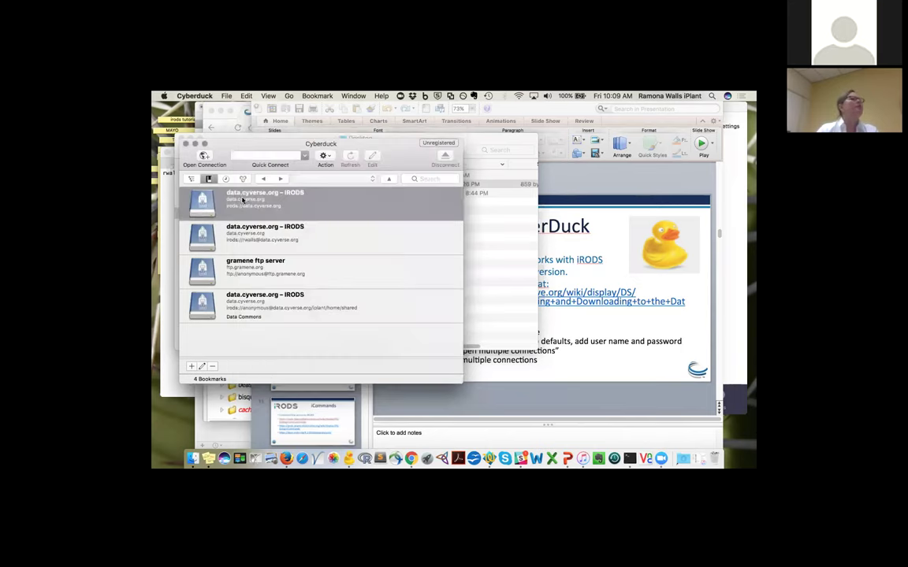
Try logging in with the user-account bookmark, then cancel after the login keeps failing
double_click(257, 240)
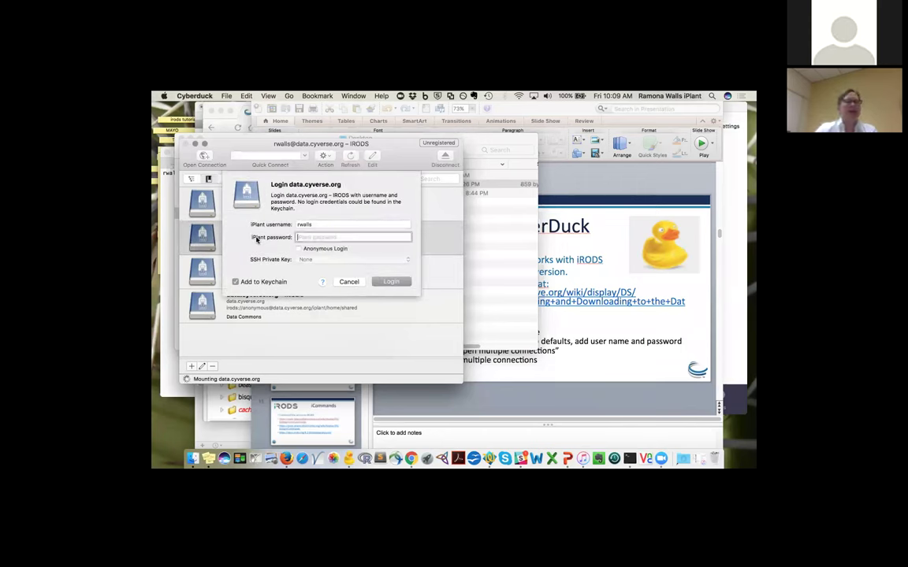
type("xxxxxxxxxxxx")
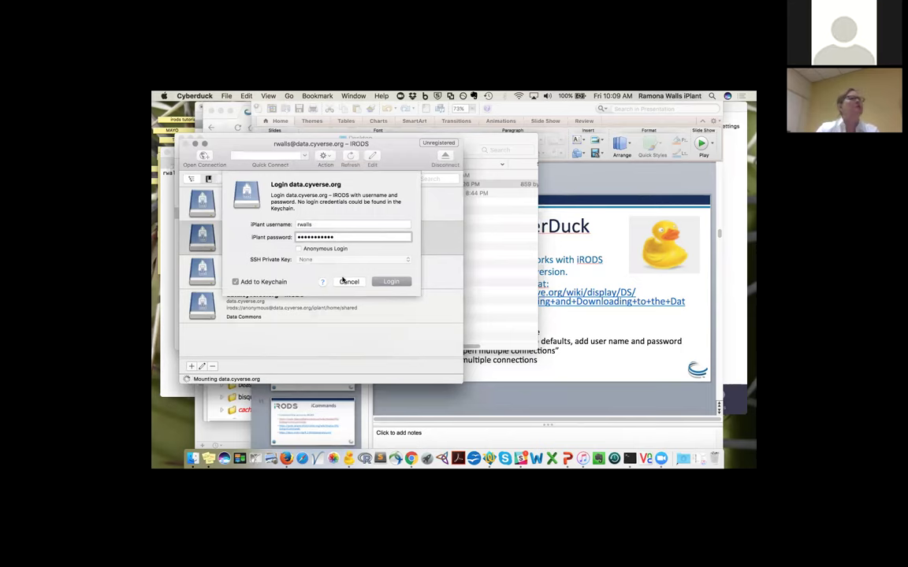
left_click(391, 282)
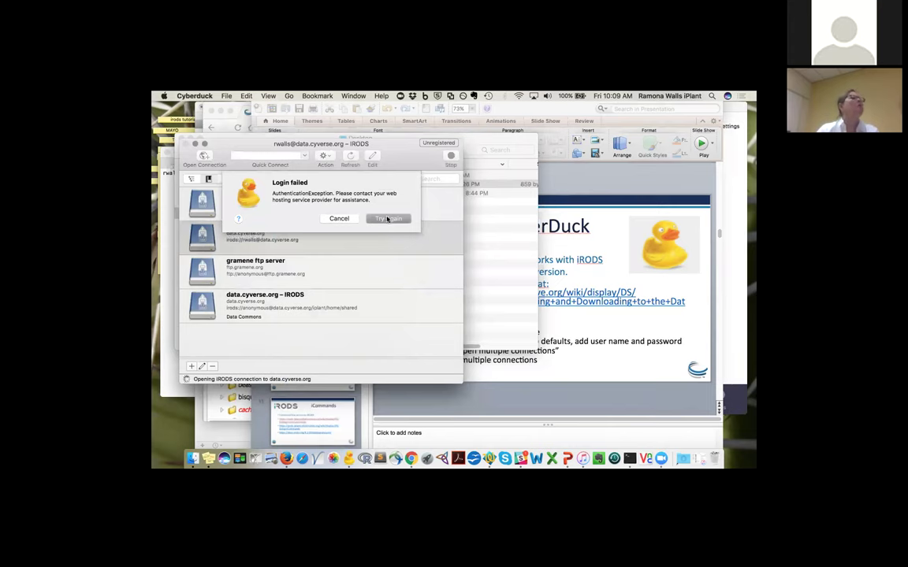
left_click(387, 219)
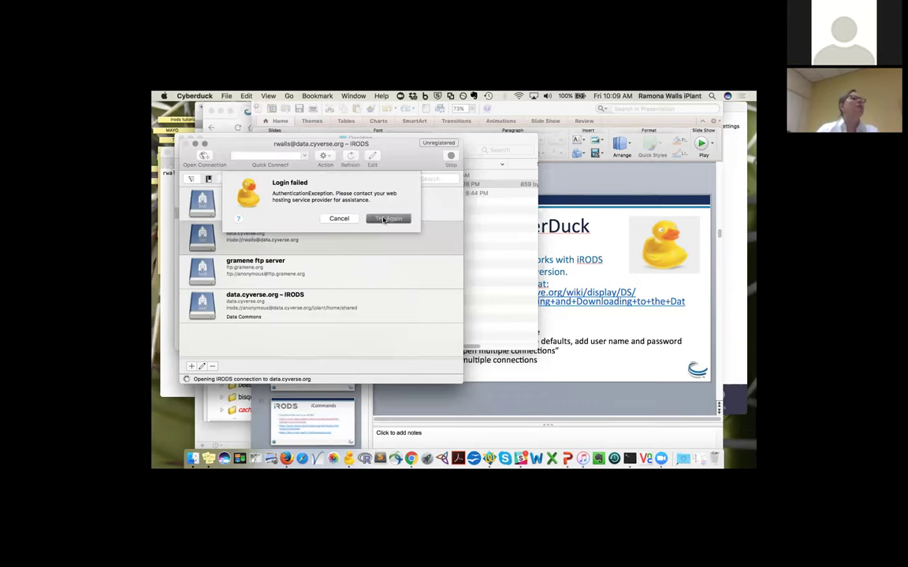
left_click(383, 219)
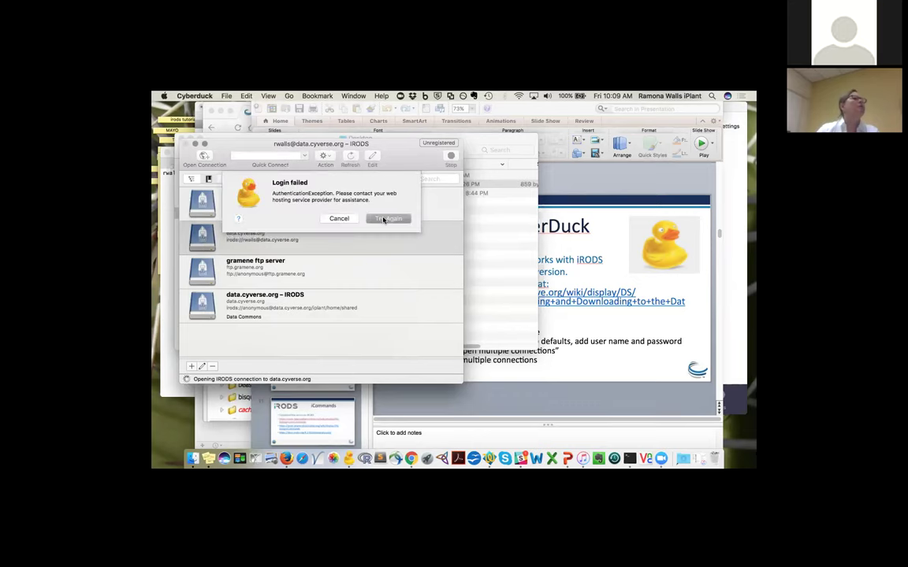
left_click(337, 218)
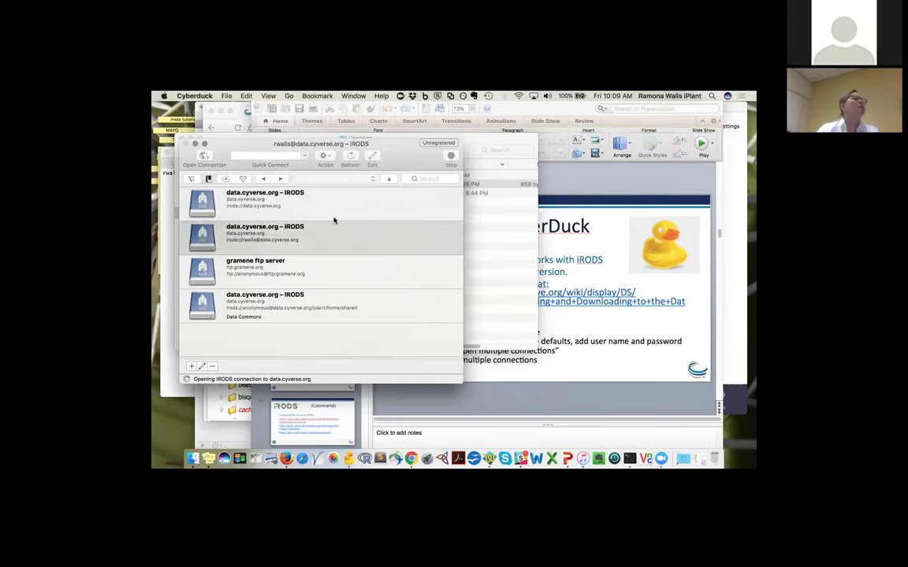
Log in through the first data.cyverse.org bookmark with the CyVerse username and password
double_click(274, 197)
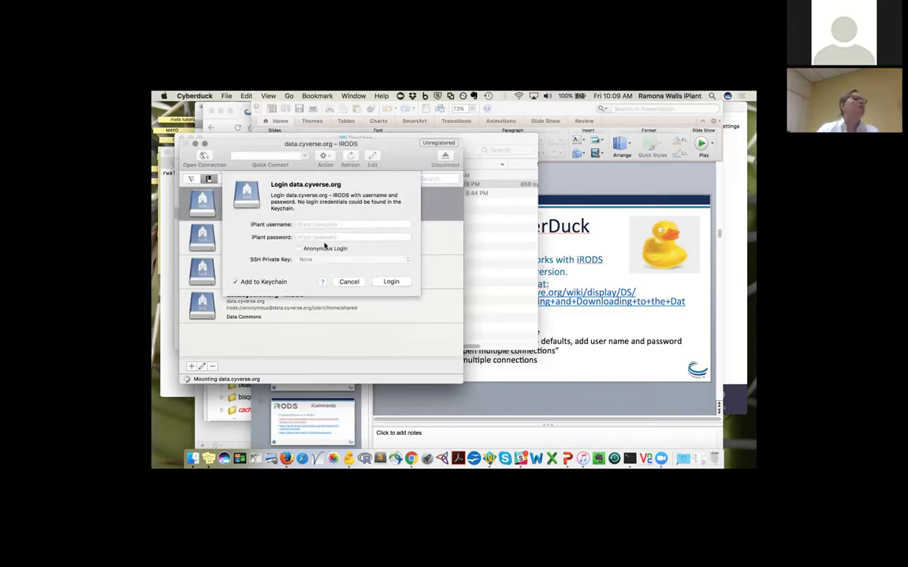
left_click(324, 225)
type("rw")
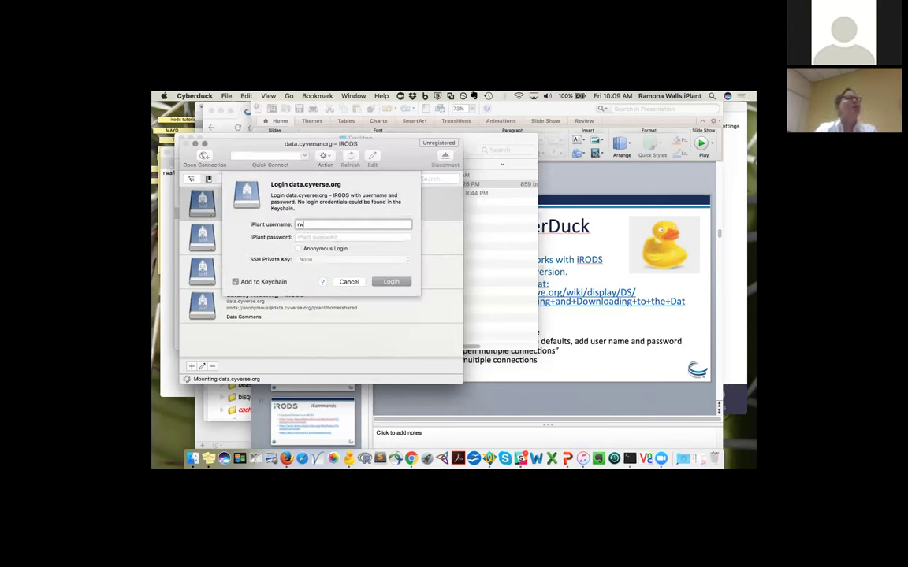
type("alls")
key("Tab")
type("••••••••••••")
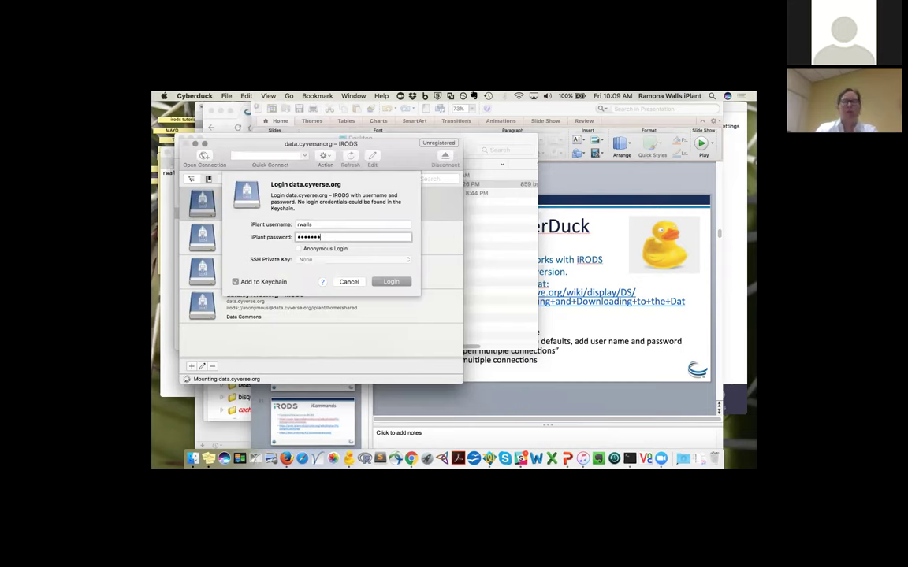
left_click(391, 281)
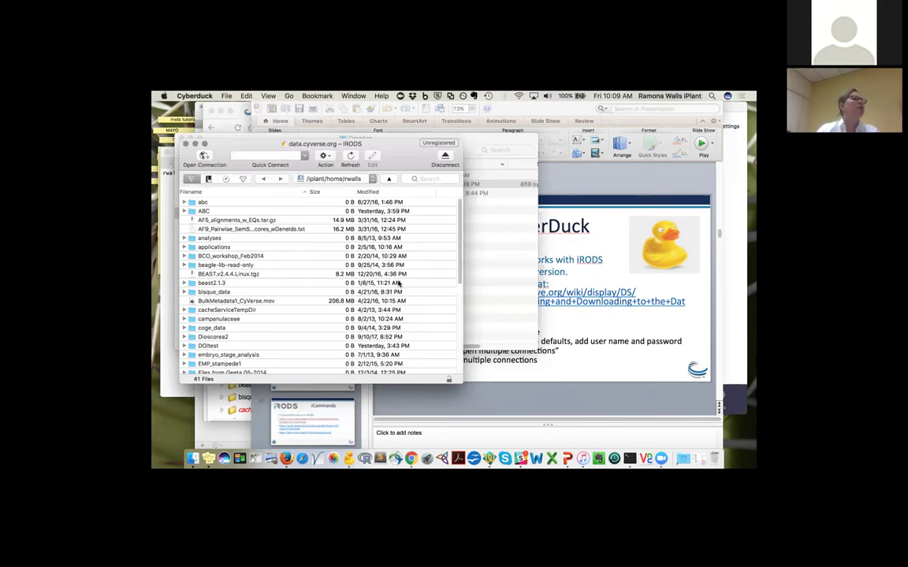
Show the home folder in the Discovery Environment, then return to Cyberduck's home listing
left_click_drag(402, 155, 416, 172)
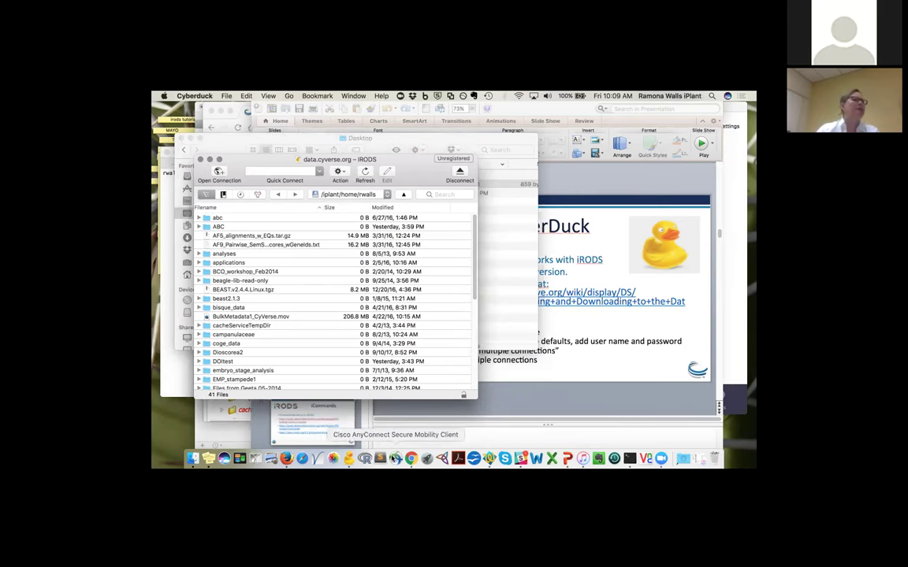
left_click(410, 457)
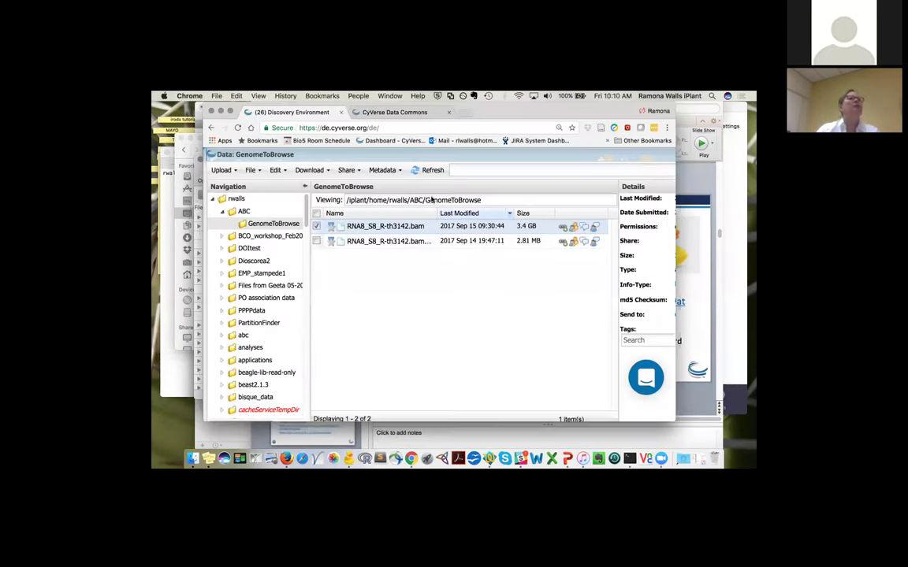
left_click(214, 200)
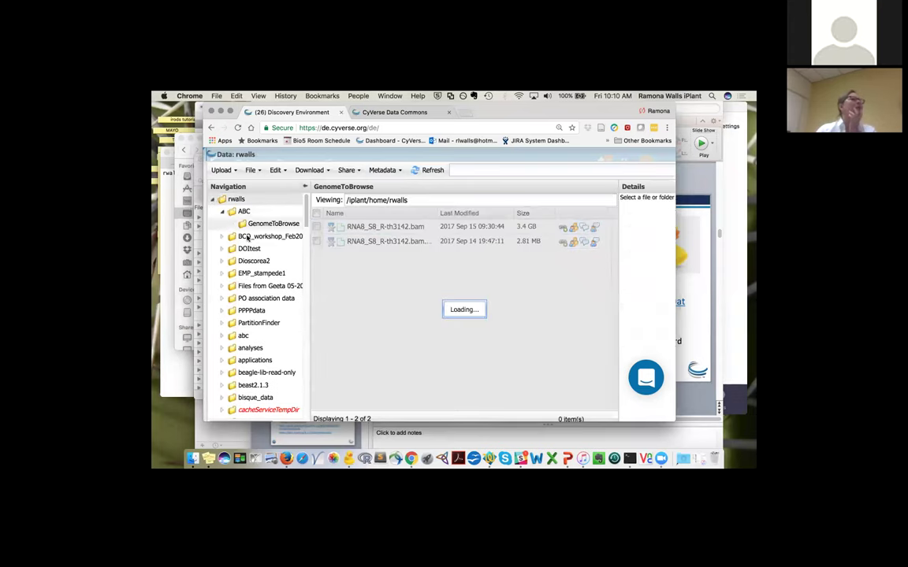
left_click(199, 357)
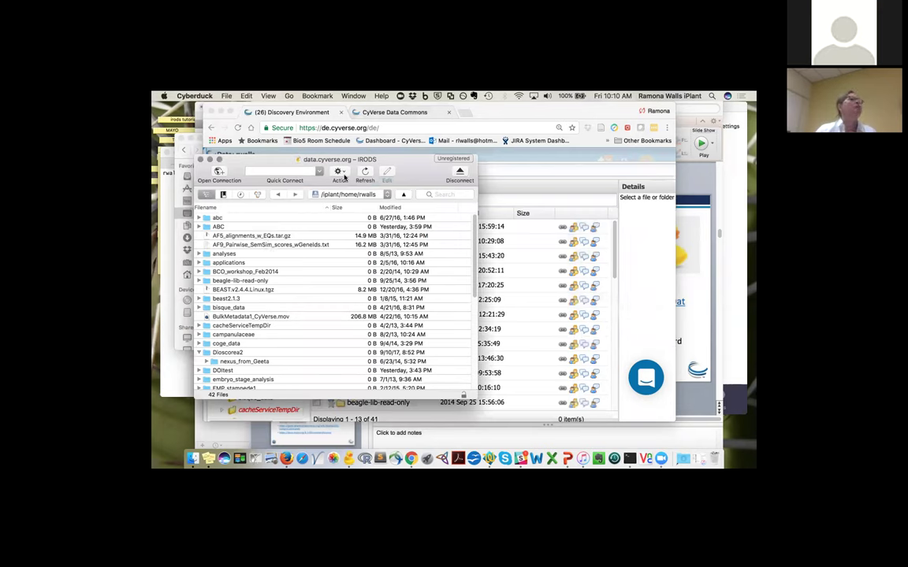
Download the analyses folder and drag AF9_Pairwise_SemSim_scores_wGeneIds.txt onto the Desktop
left_click(226, 95)
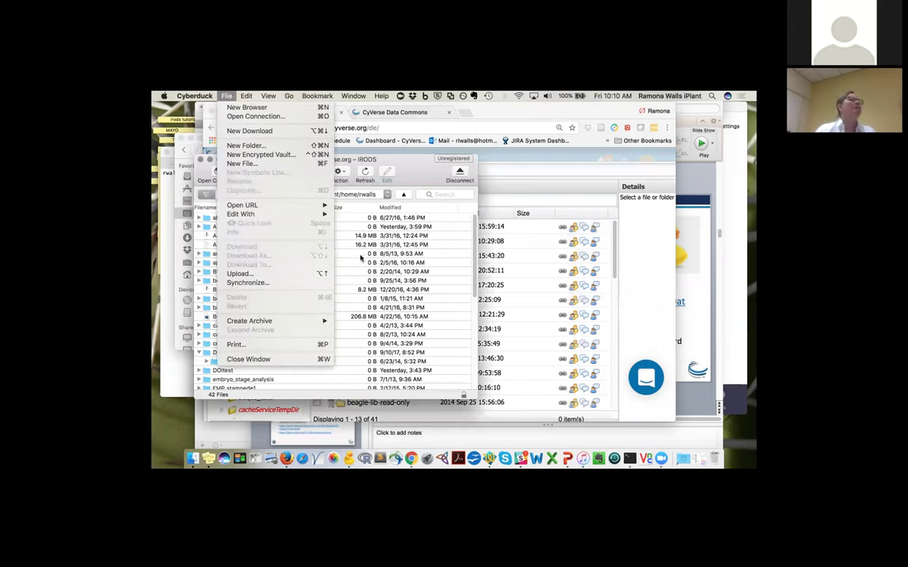
key("Escape")
left_click(229, 254)
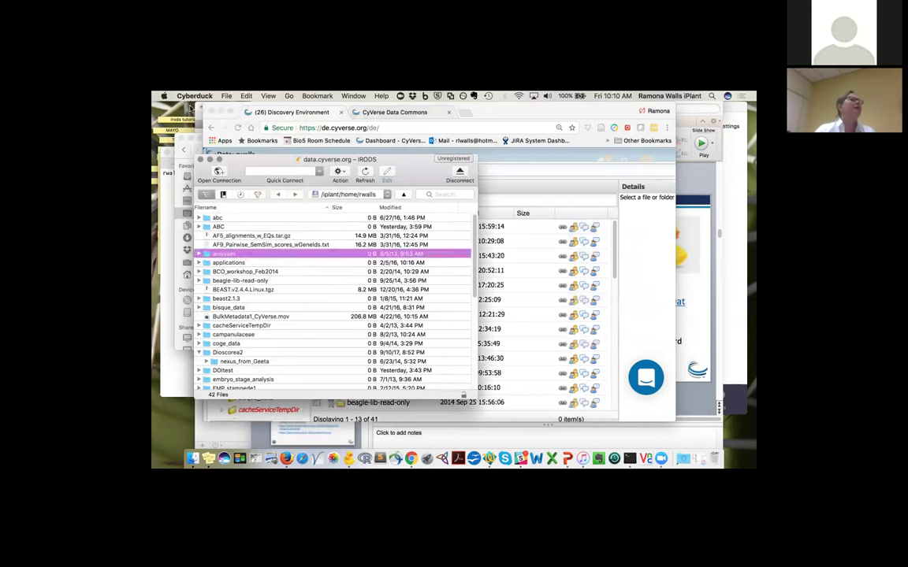
left_click(227, 96)
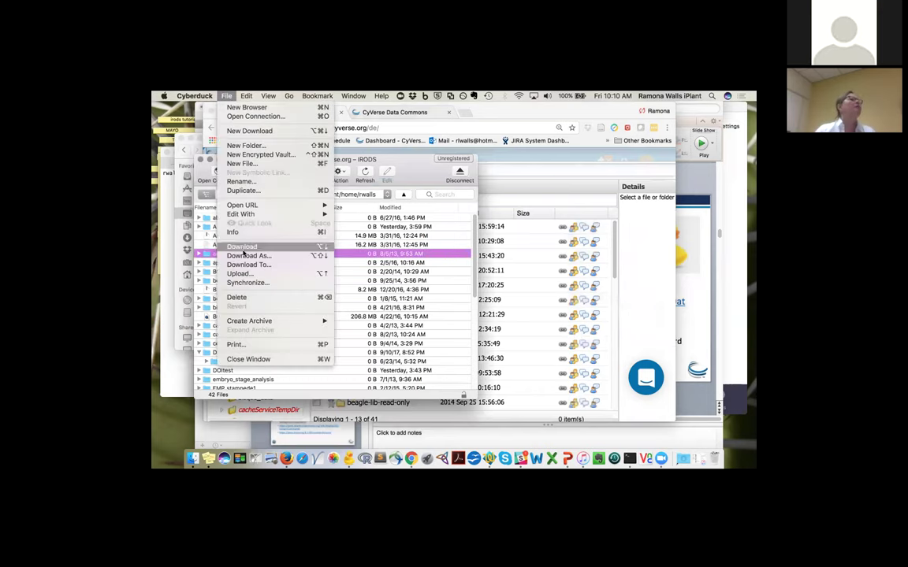
left_click(252, 247)
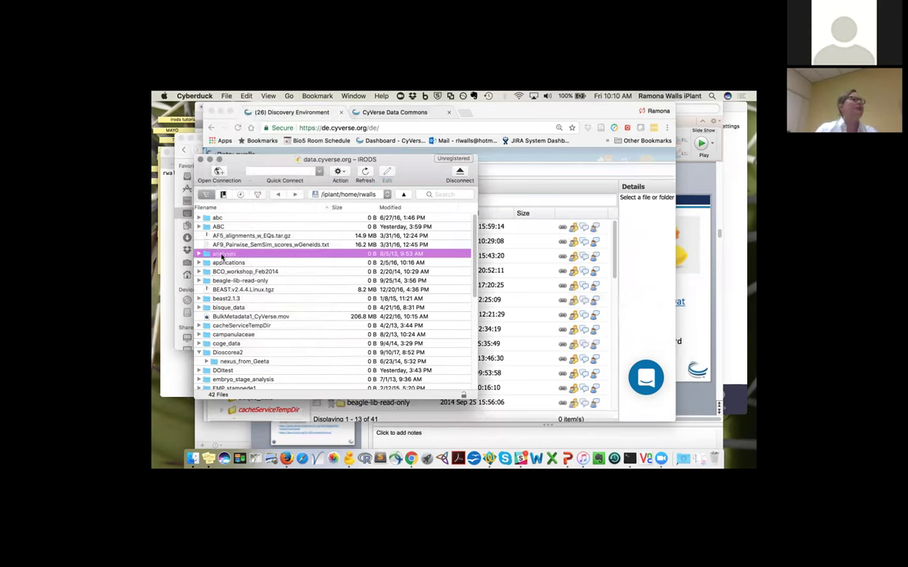
left_click_drag(223, 245, 179, 426)
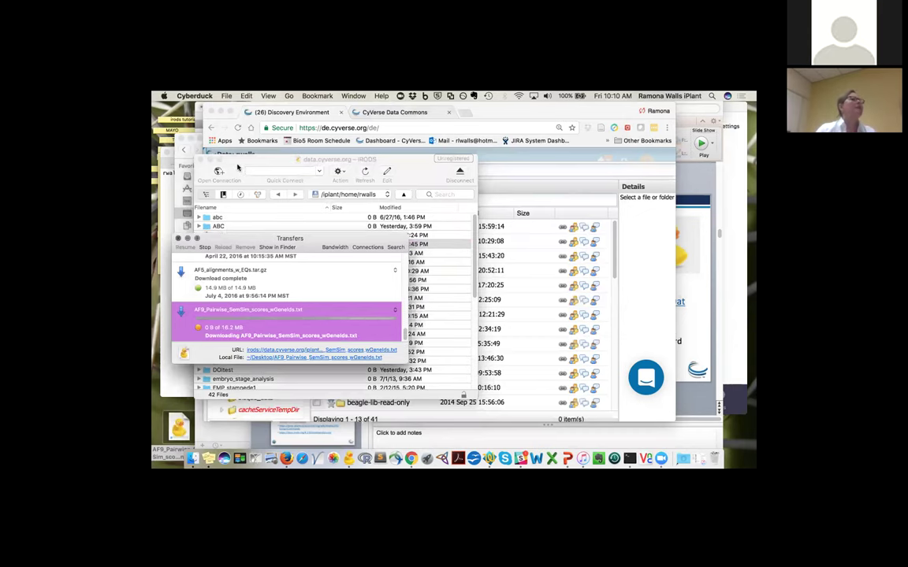
left_click_drag(301, 163, 372, 158)
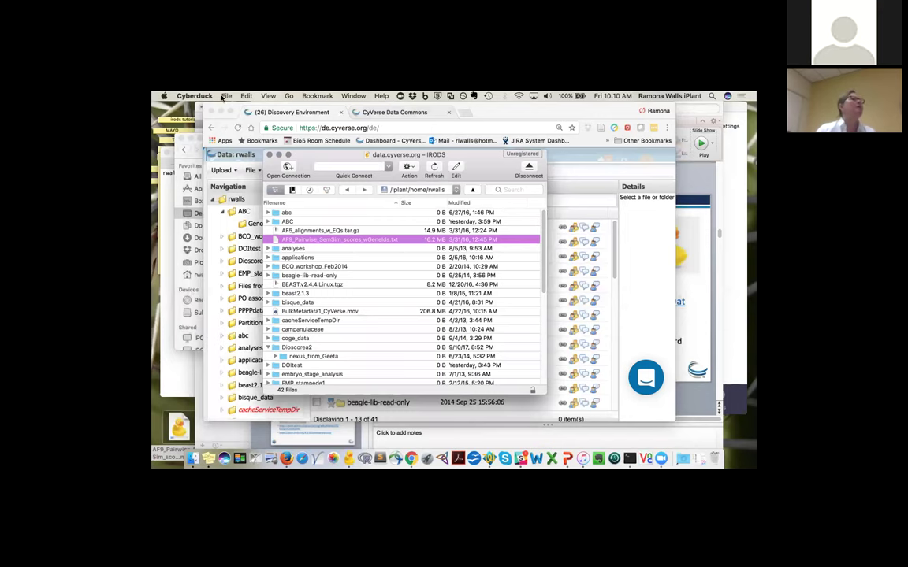
Dismiss the Open Connection sheet and select the gramene ftp server bookmark in the bookmarks list
left_click(225, 96)
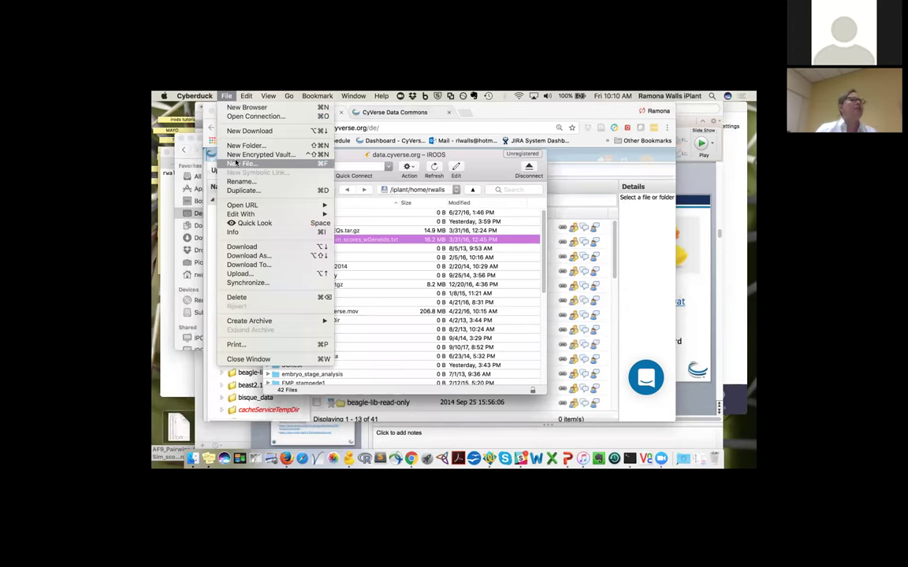
left_click(254, 117)
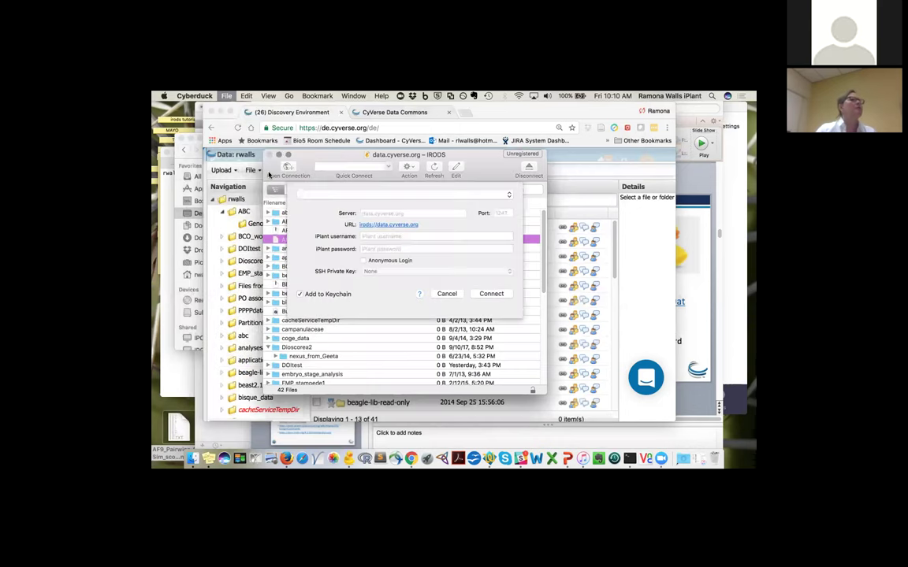
left_click(449, 296)
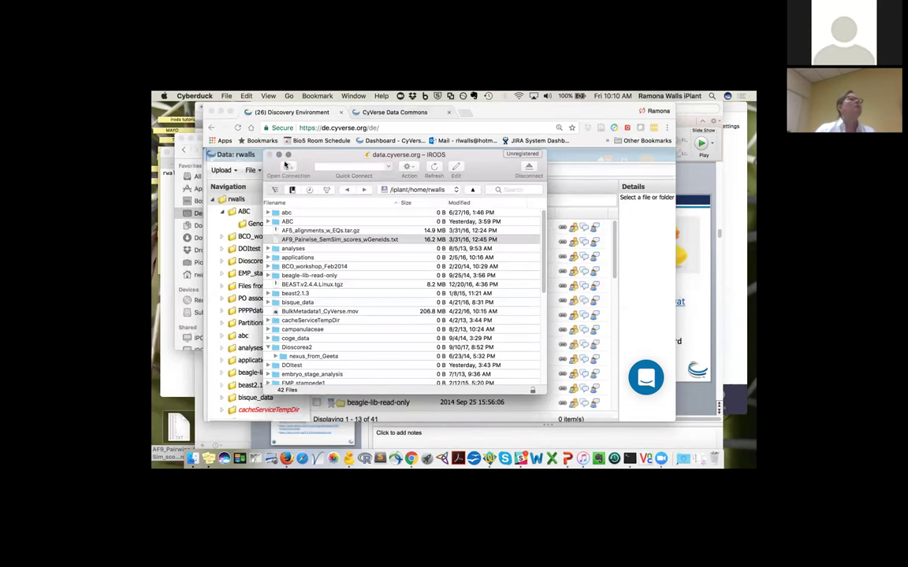
left_click(226, 97)
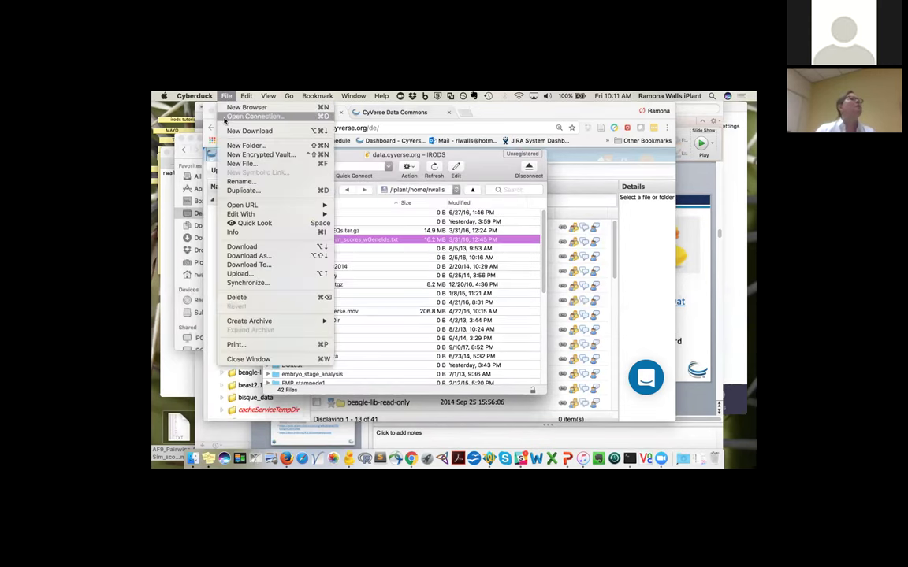
left_click(224, 117)
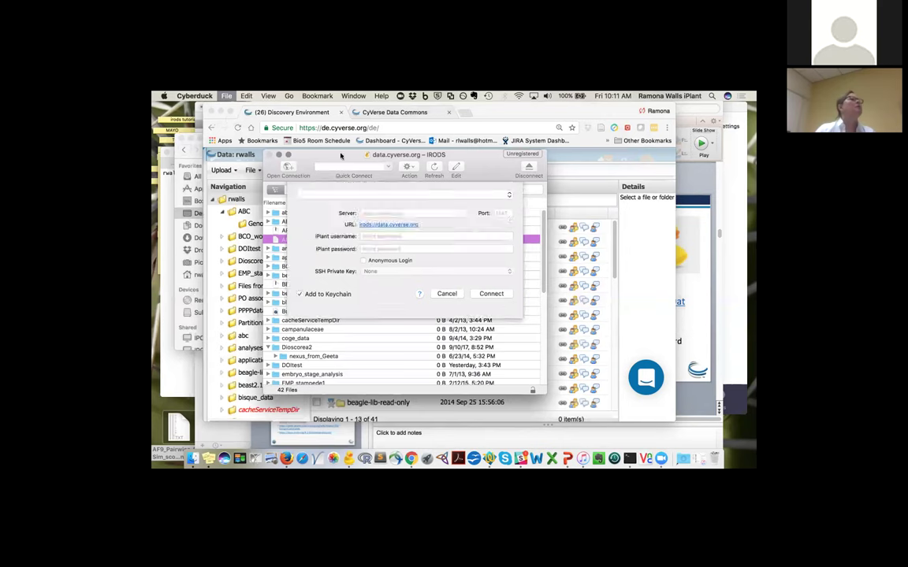
left_click(446, 293)
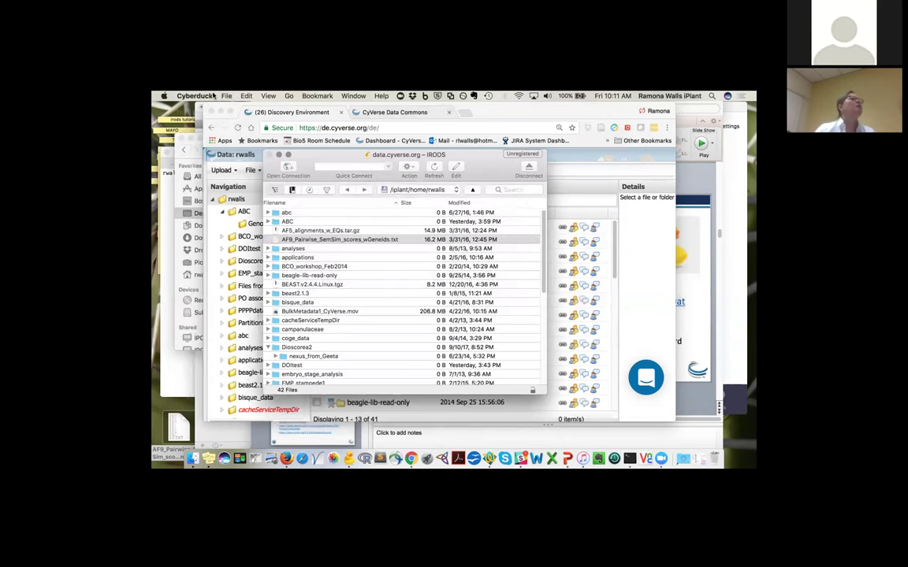
left_click(227, 96)
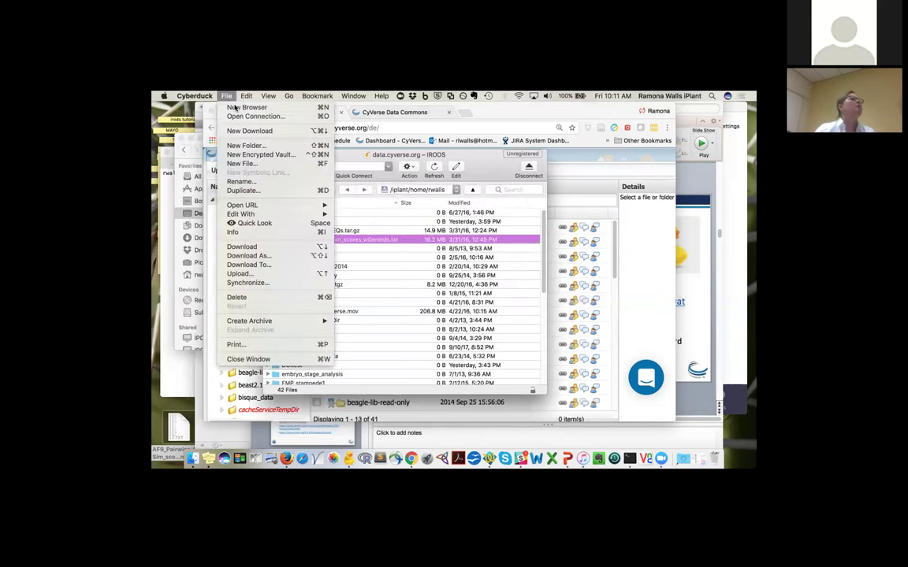
left_click(230, 186)
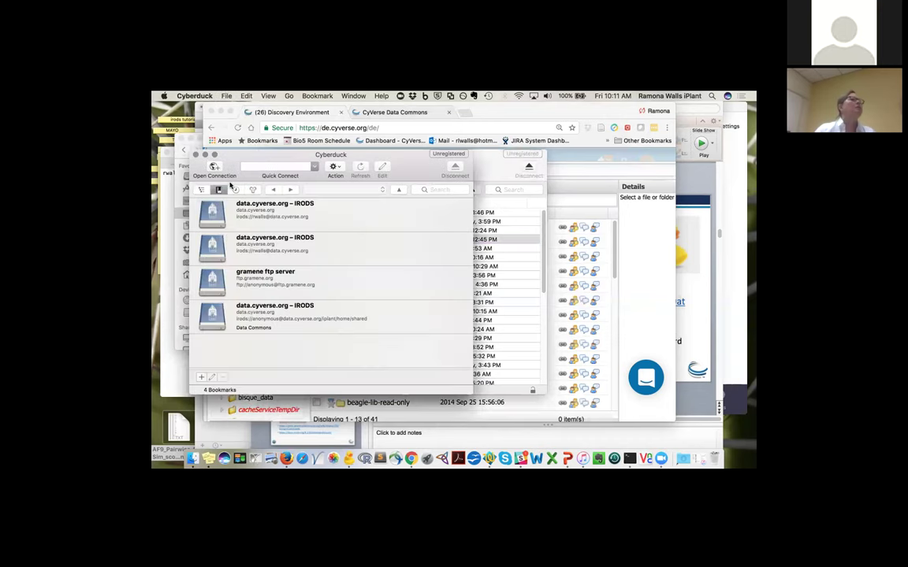
left_click(255, 277)
Connect to the gramene ftp server and expand pub/andrew to select GEO_Illumina_SUBMISSION_082713.xls
double_click(256, 277)
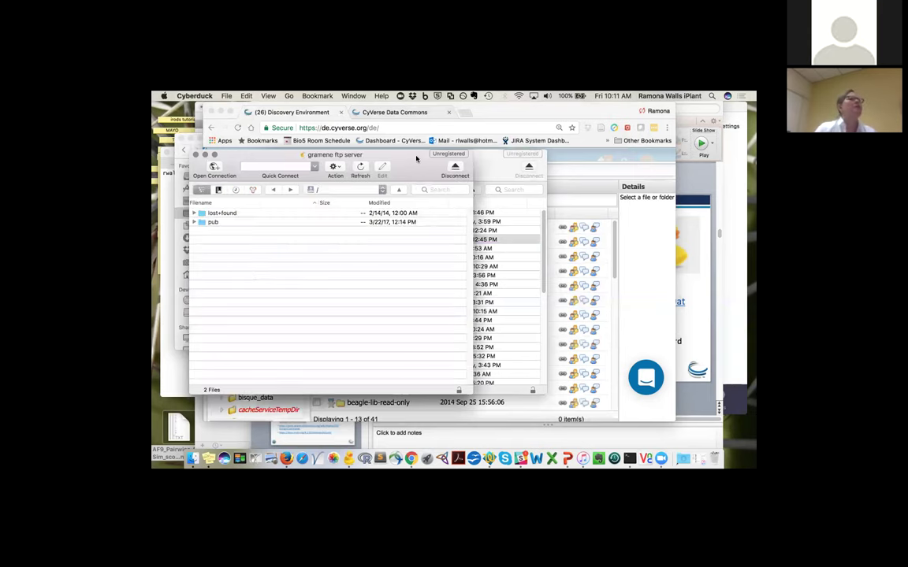
left_click_drag(417, 159, 680, 163)
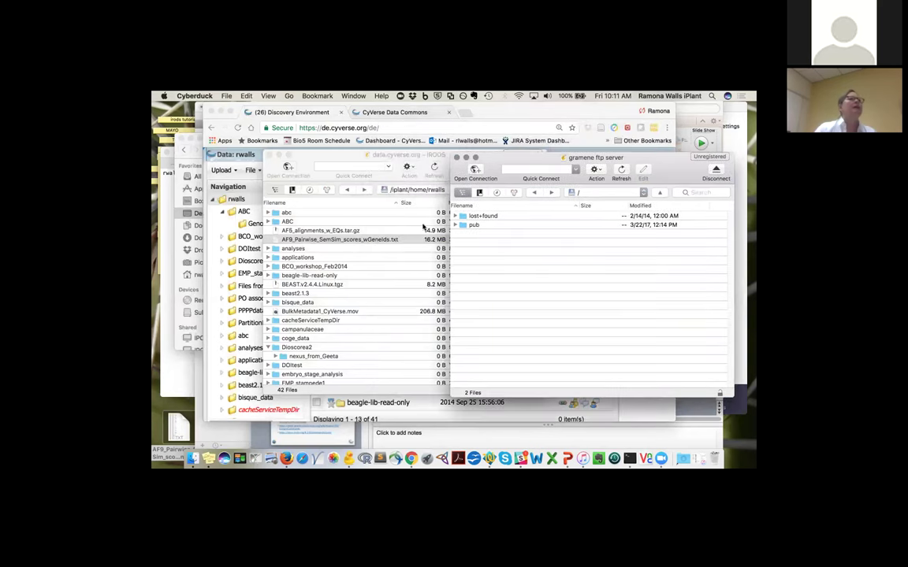
left_click(455, 225)
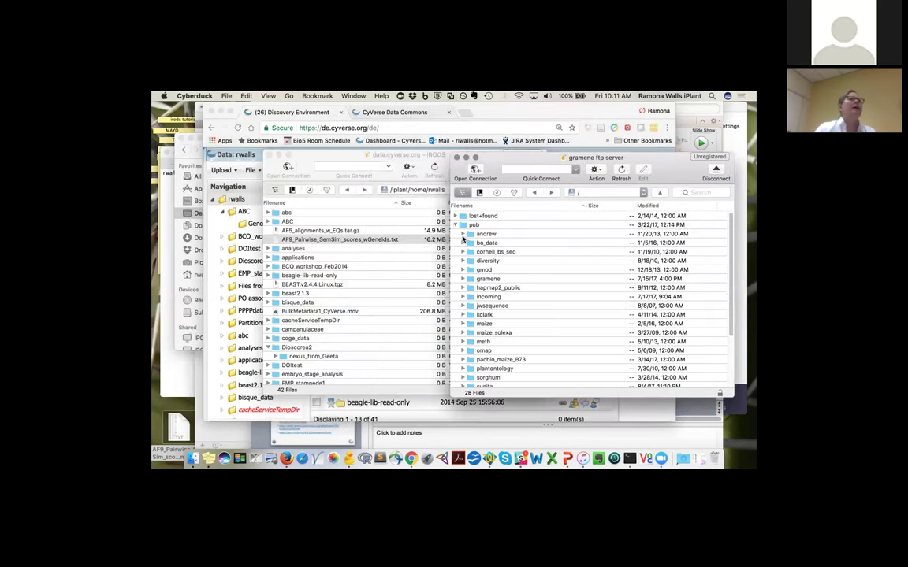
left_click(462, 234)
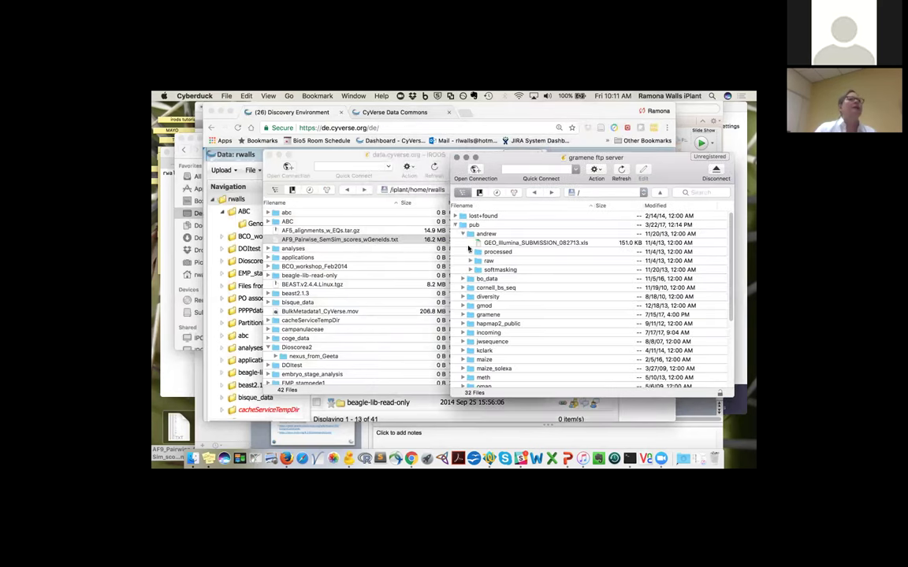
left_click(512, 243)
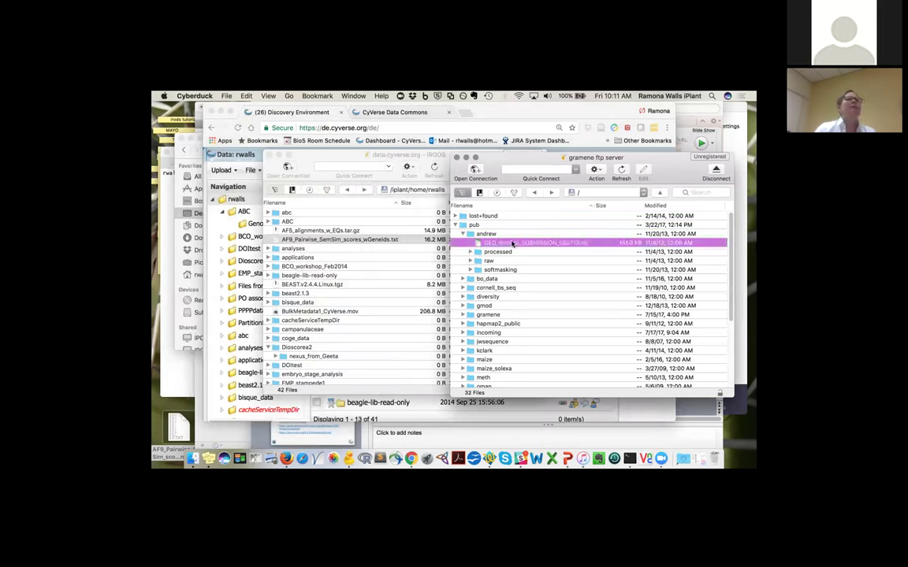
Drag the Illumina spreadsheet onto the iRODS home folder, then cancel the move
left_click_drag(512, 243, 343, 236)
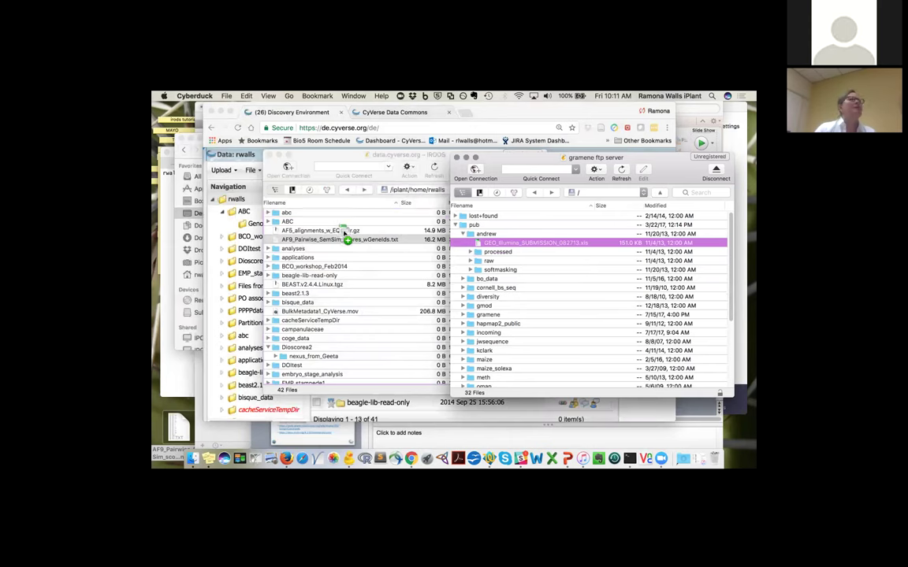
left_click_drag(347, 234, 347, 234)
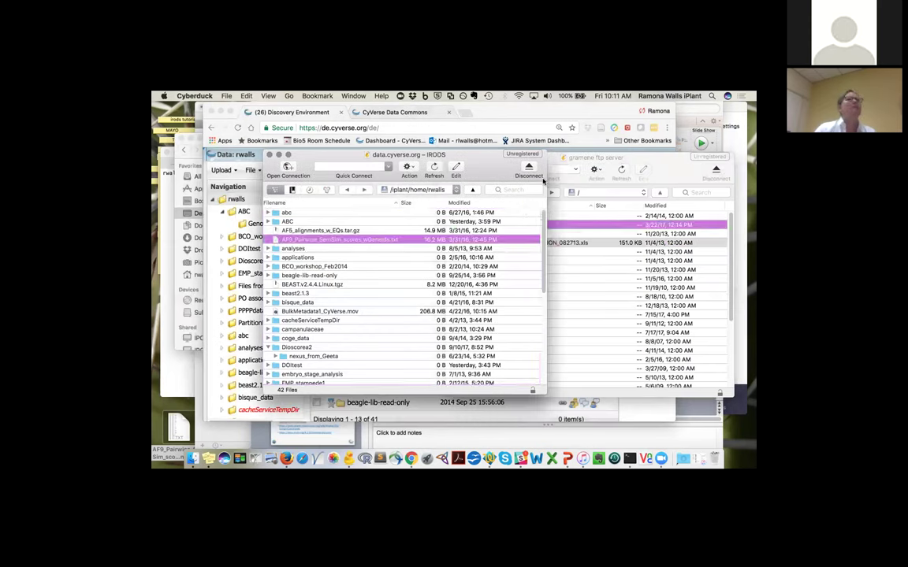
key("super+grave")
left_click_drag(416, 175, 457, 164)
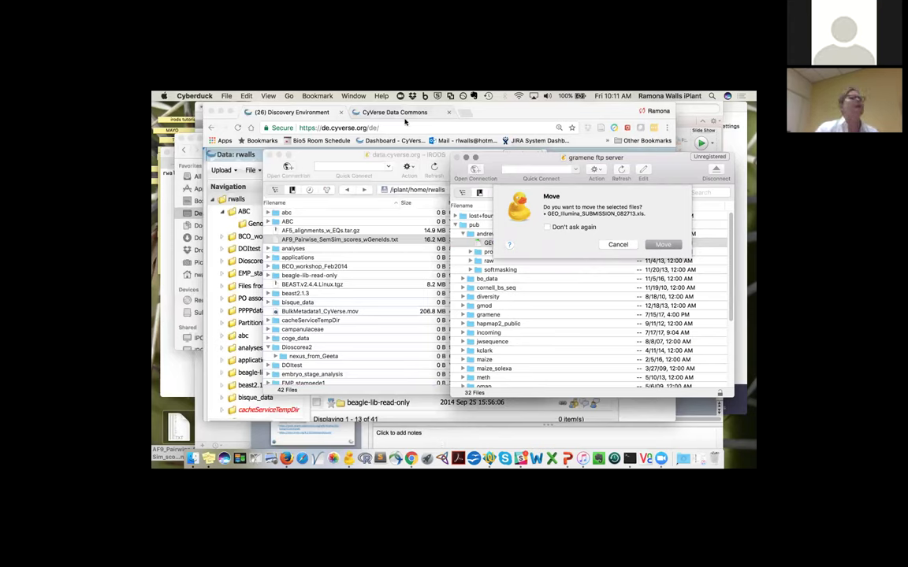
left_click(617, 244)
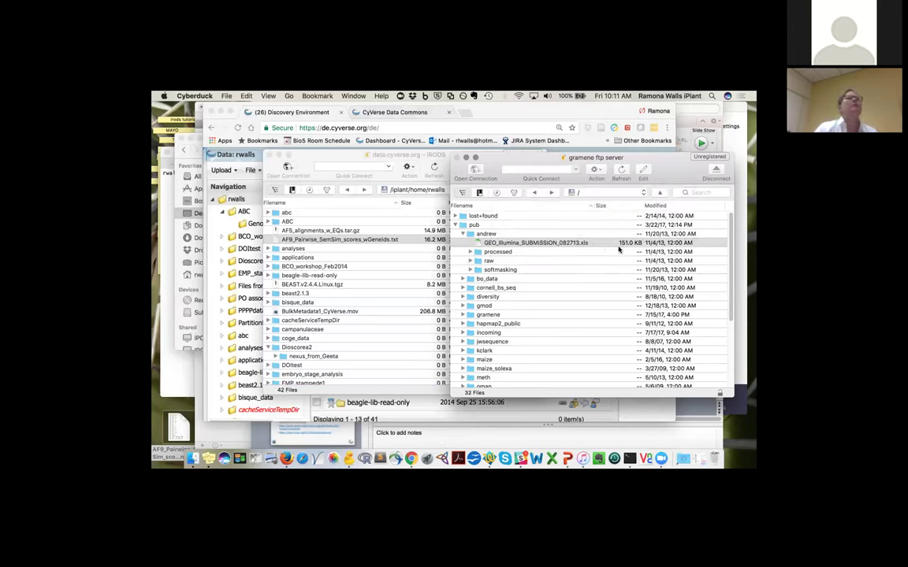
Close the gramene ftp window and return to the CyberDuck presentation slide
left_click(457, 158)
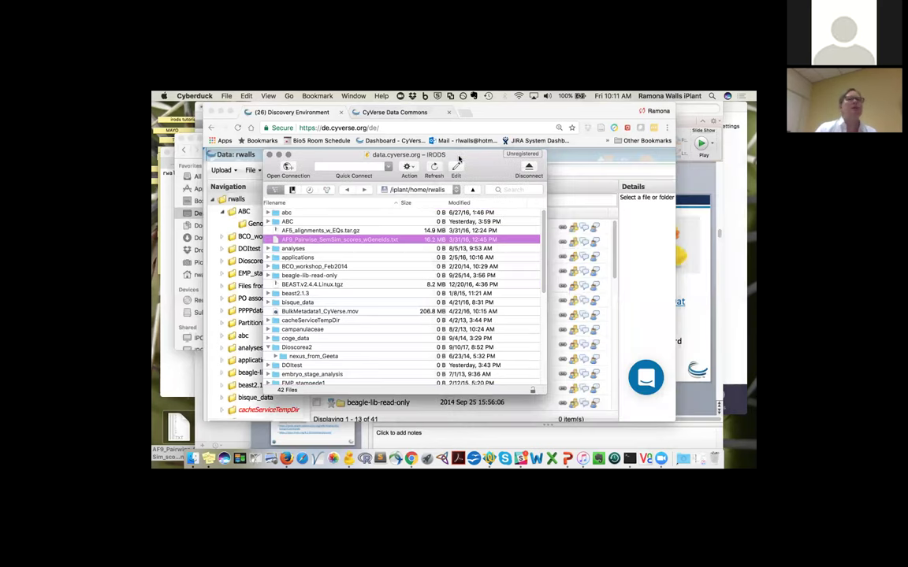
left_click_drag(410, 158, 317, 182)
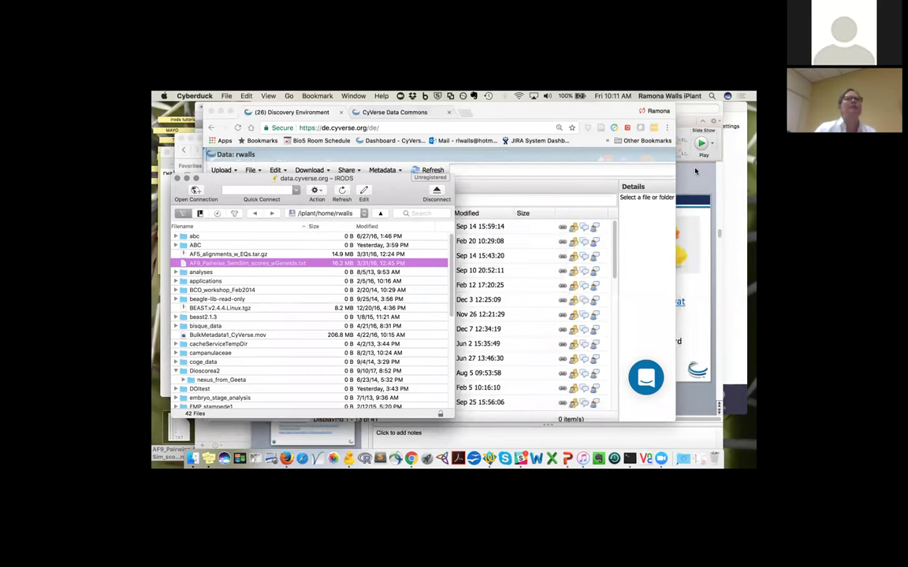
left_click(701, 145)
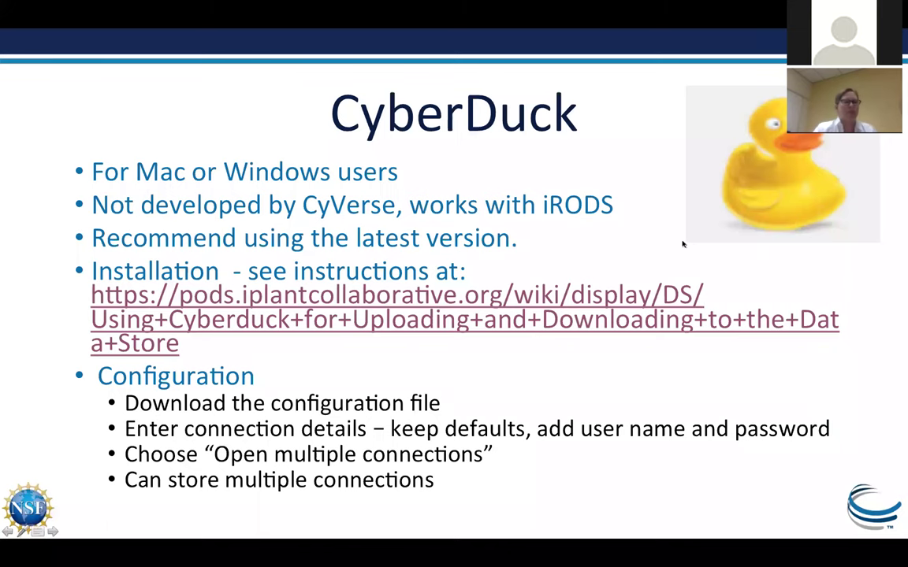
Exit the slideshow and bring the Discovery Environment Data window forward
key("Escape")
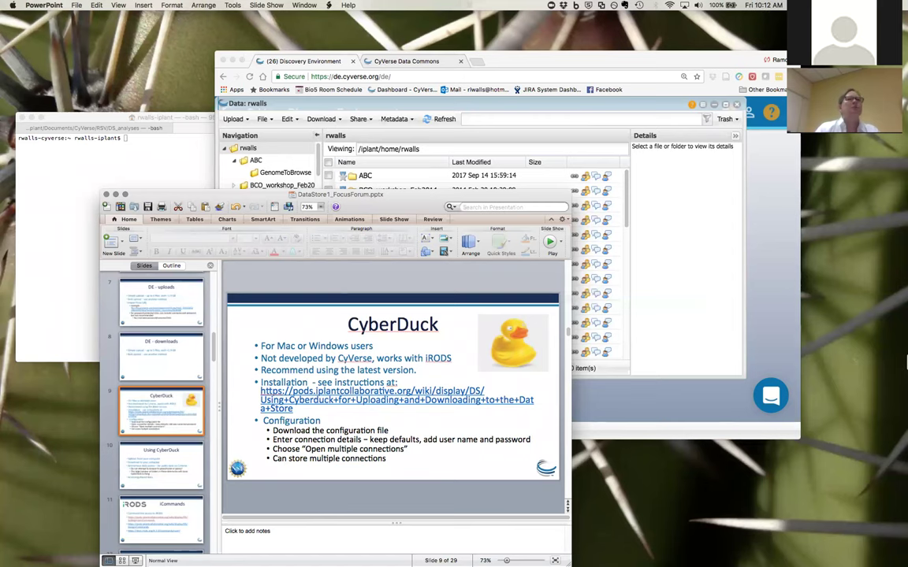
left_click(260, 172)
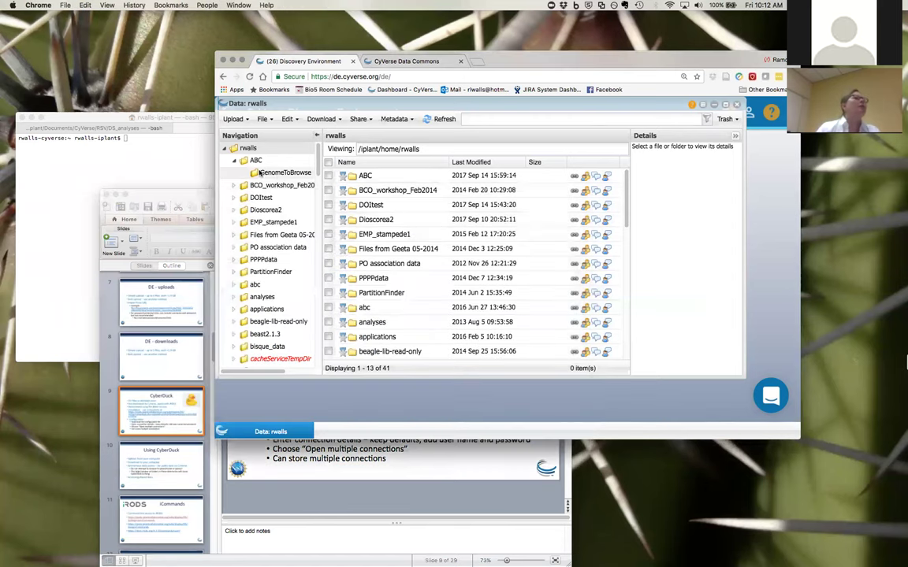
Collapse the home folder, browse a colleague's folder under Shared With Me, then expand Community Data
left_click(223, 148)
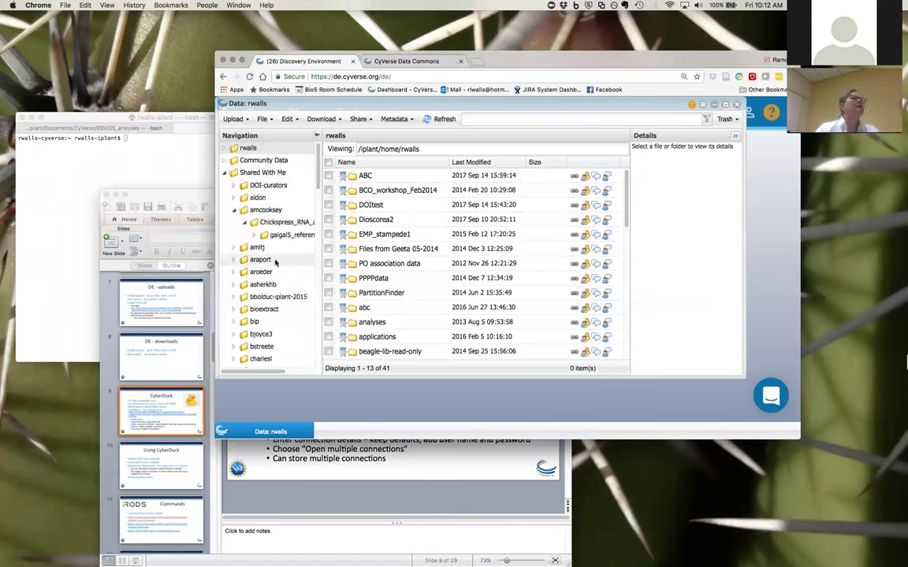
left_click(237, 173)
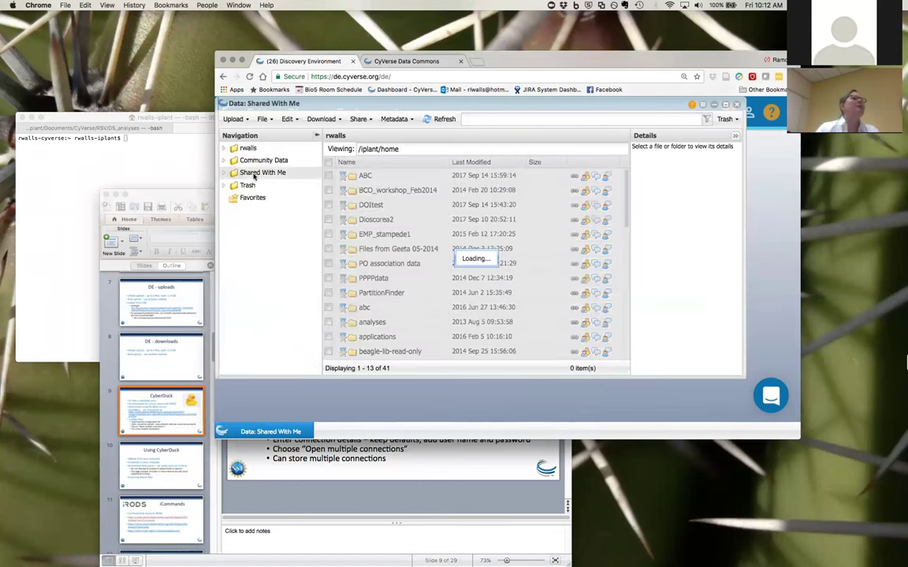
left_click(225, 173)
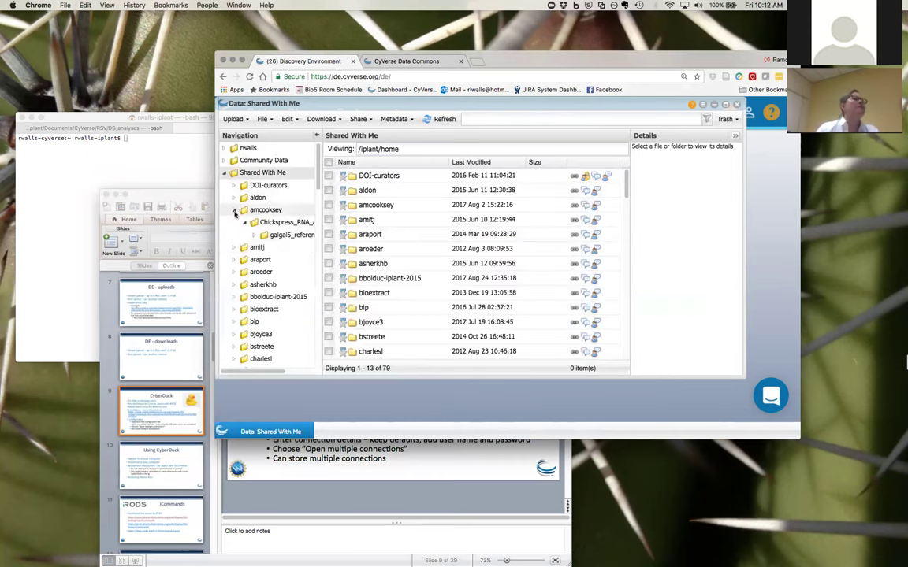
left_click(264, 209)
scroll(276, 315, "down", 3)
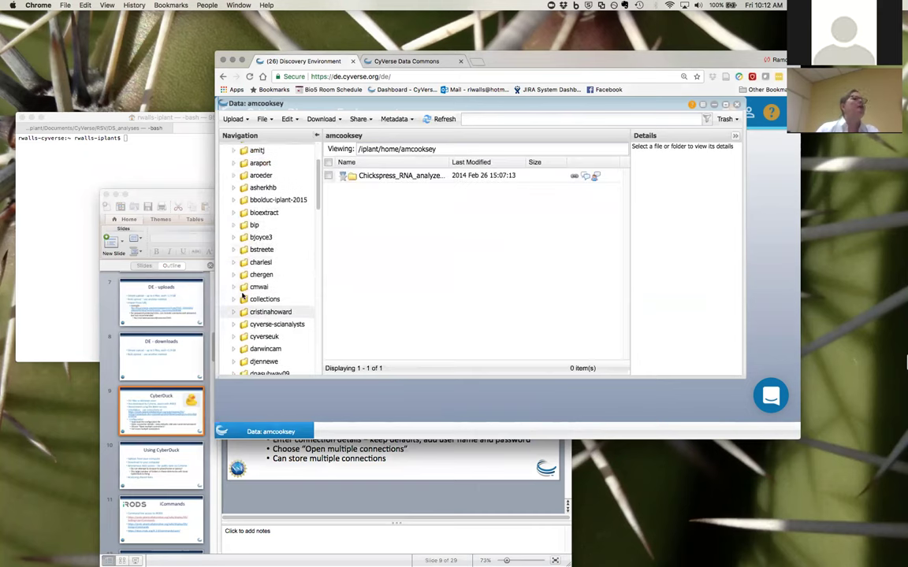
scroll(260, 241, "down", 3)
scroll(257, 240, "up", 1)
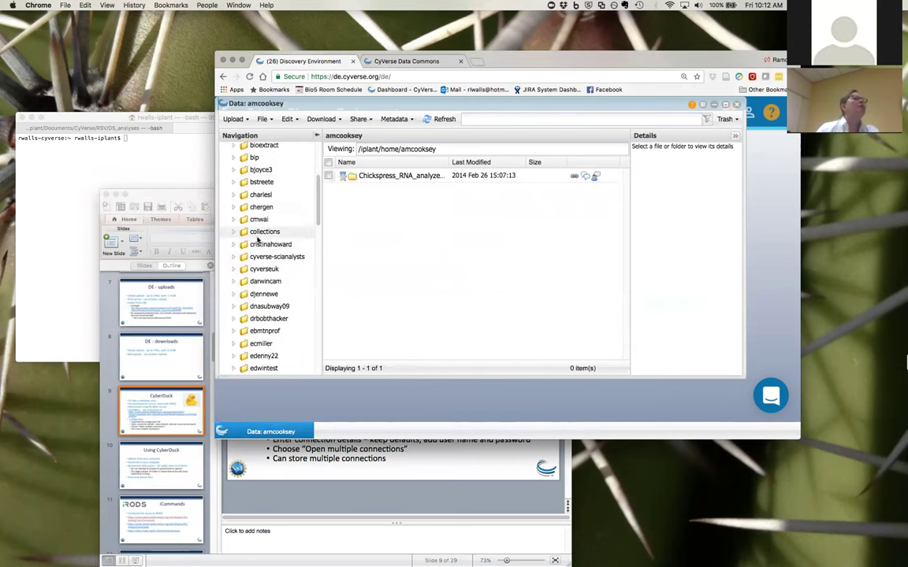
scroll(256, 234, "up", 5)
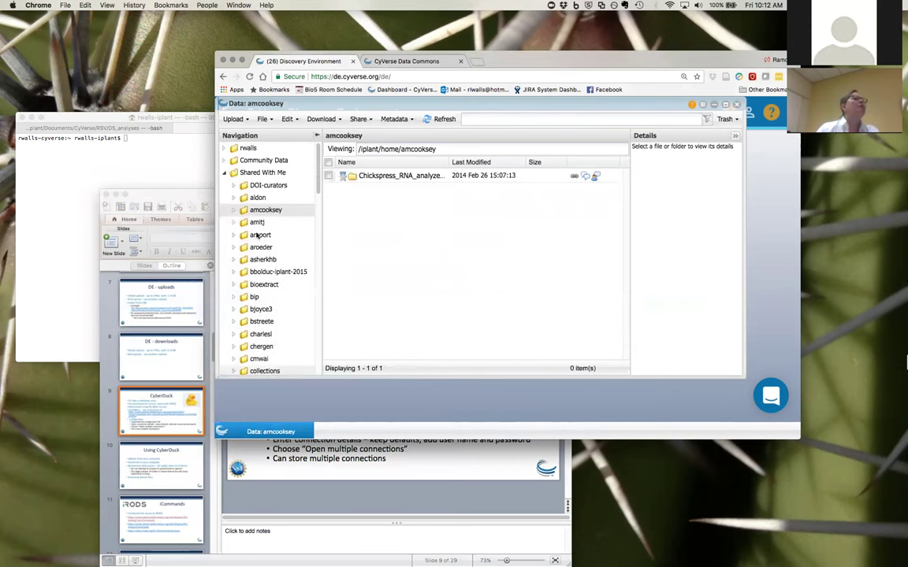
left_click(226, 174)
left_click(226, 161)
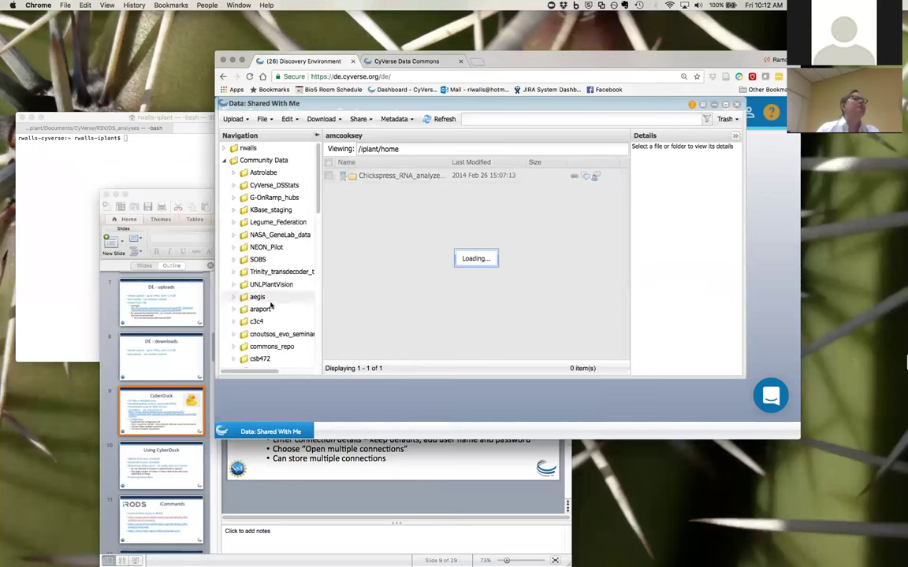
Scroll the Community Data list and open the commons_repo folder
scroll(268, 268, "down", 6)
scroll(271, 305, "down", 5)
scroll(269, 303, "up", 2)
left_click(269, 181)
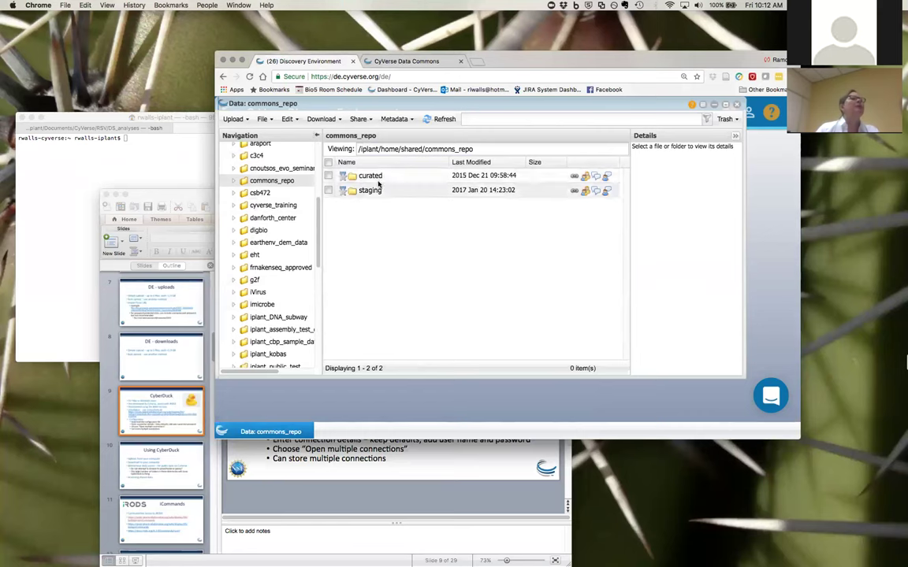
Open the Legume_Federation folder and select its path in the Viewing field
scroll(285, 204, "up", 5)
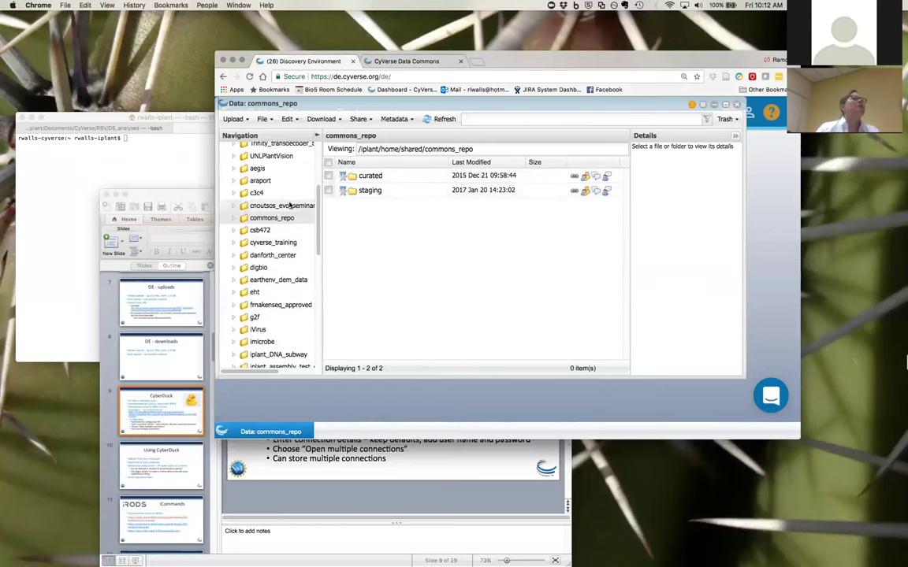
scroll(283, 203, "up", 1)
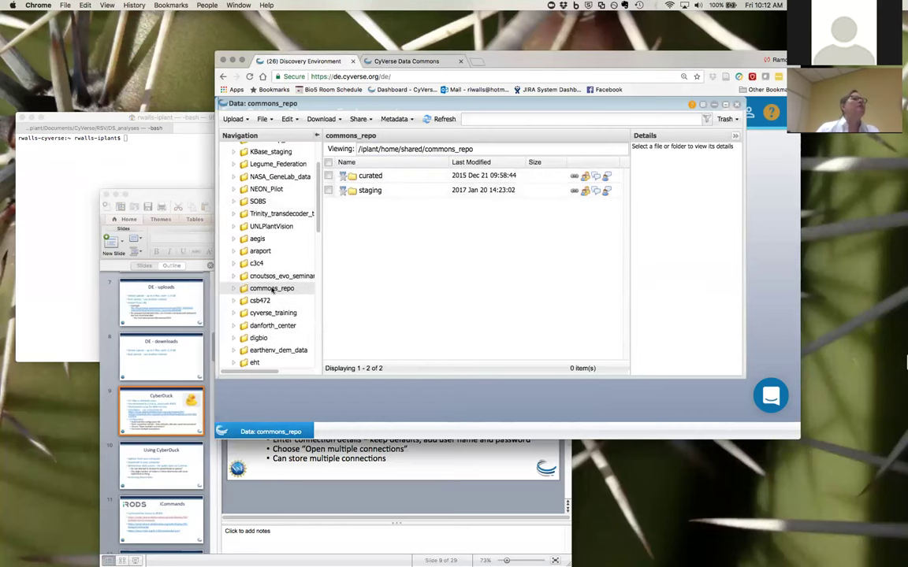
scroll(271, 199, "up", 3)
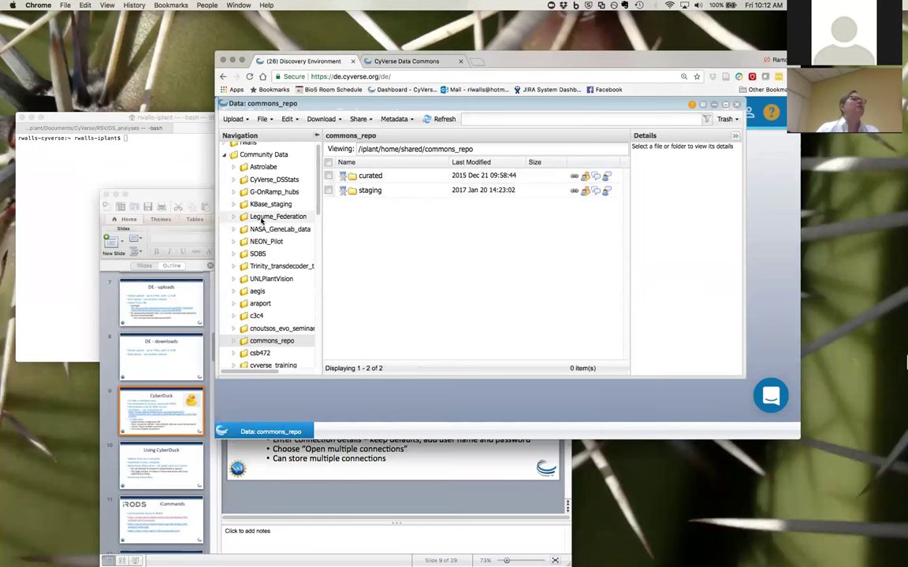
left_click(263, 217)
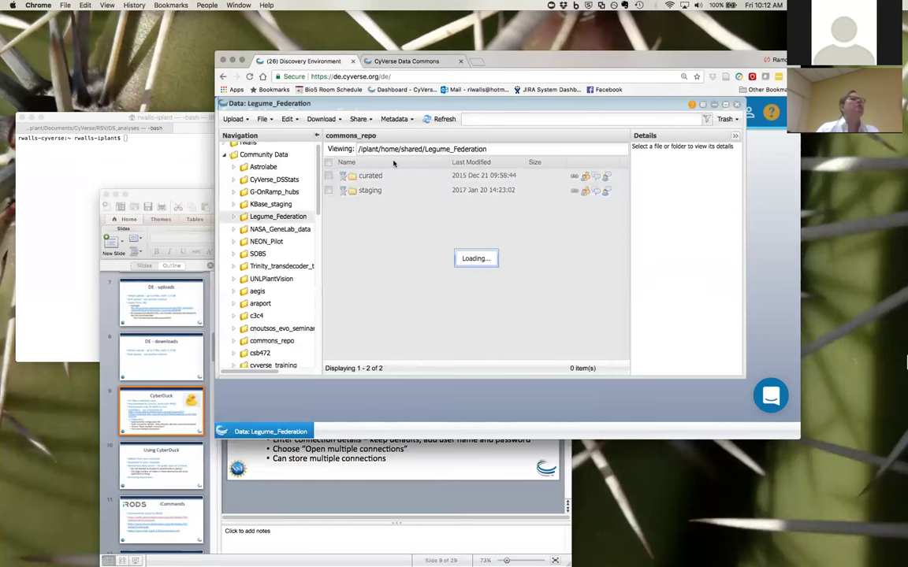
left_click_drag(484, 149, 359, 150)
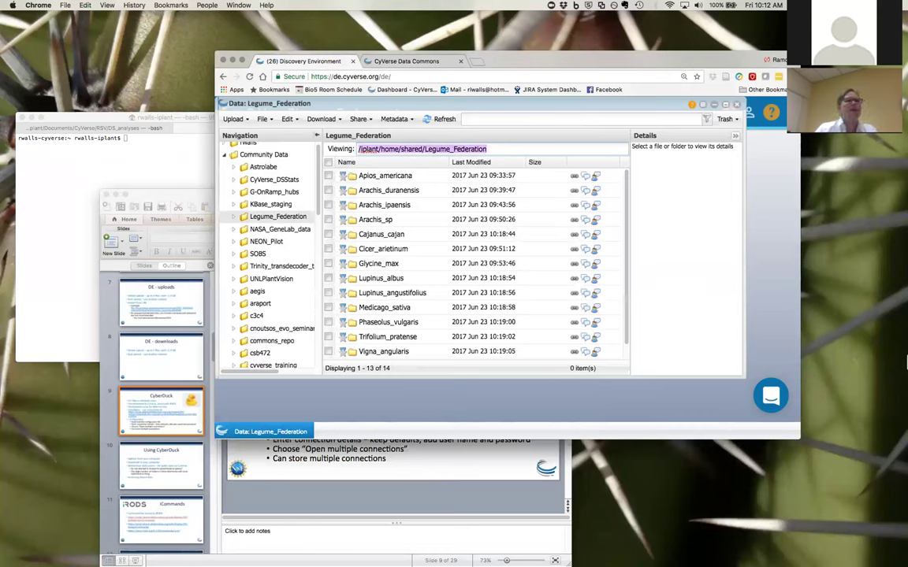
key("super+Tab")
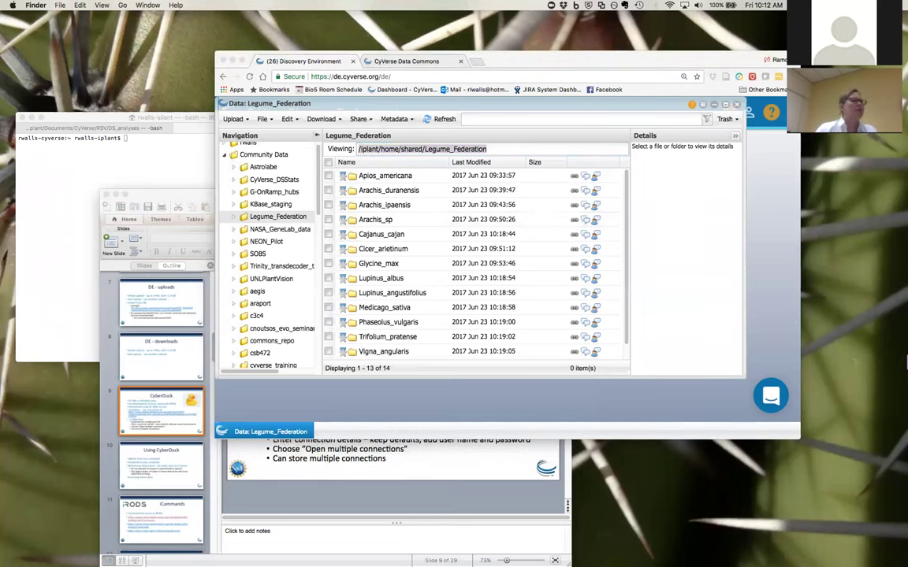
Bring Cyberduck's data.cyverse.org iRODS listing to the front and move its window left over the slides
mouse_move(348, 556)
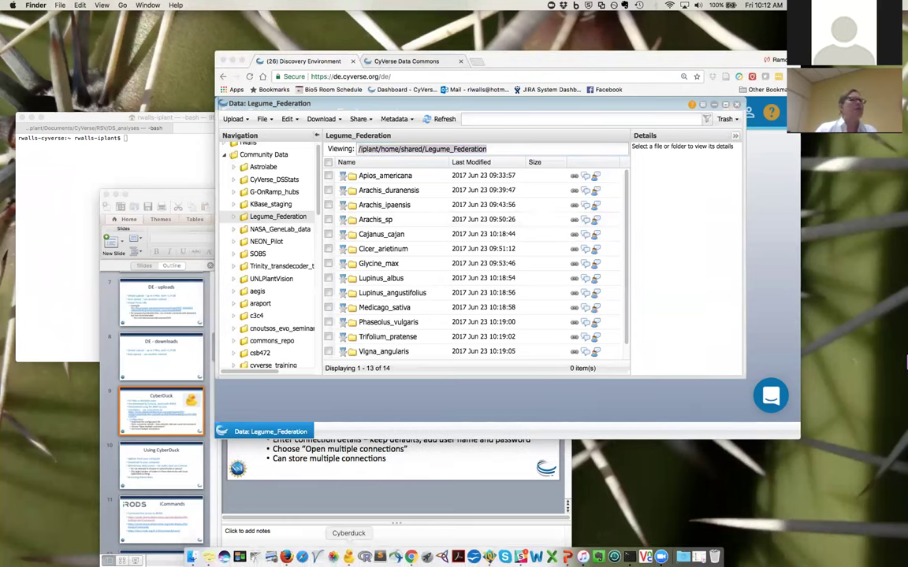
left_click(268, 341)
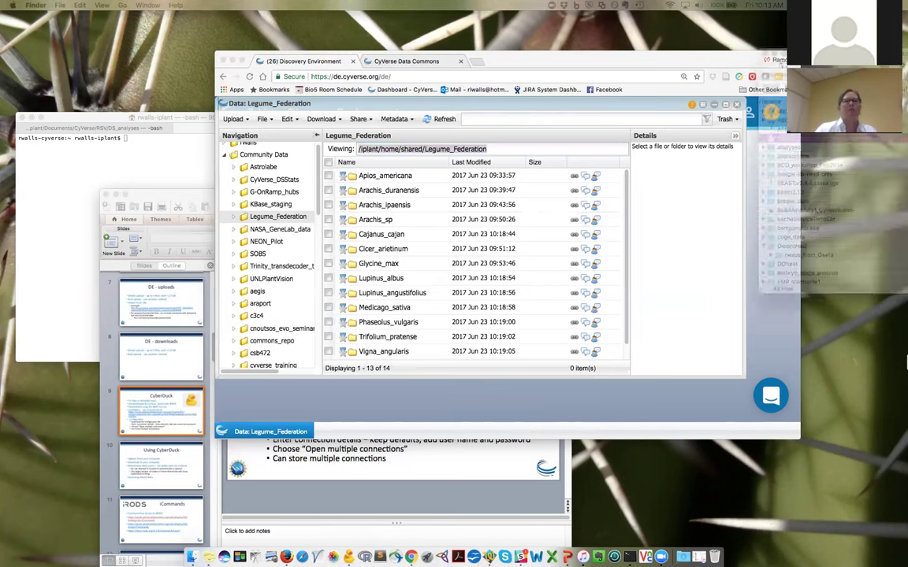
left_click_drag(780, 31, 307, 187)
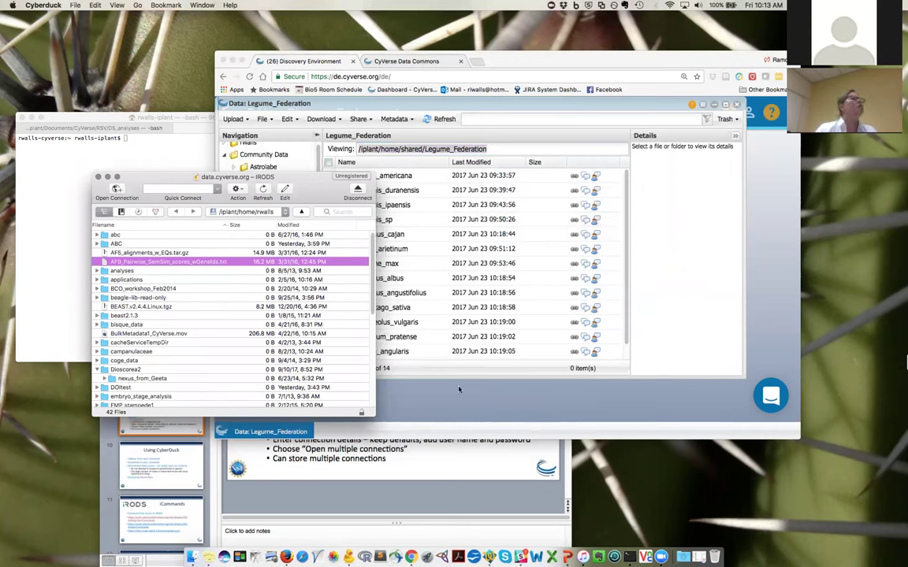
Cancel a new connection, then place the four-bookmark list window on the left
left_click(117, 189)
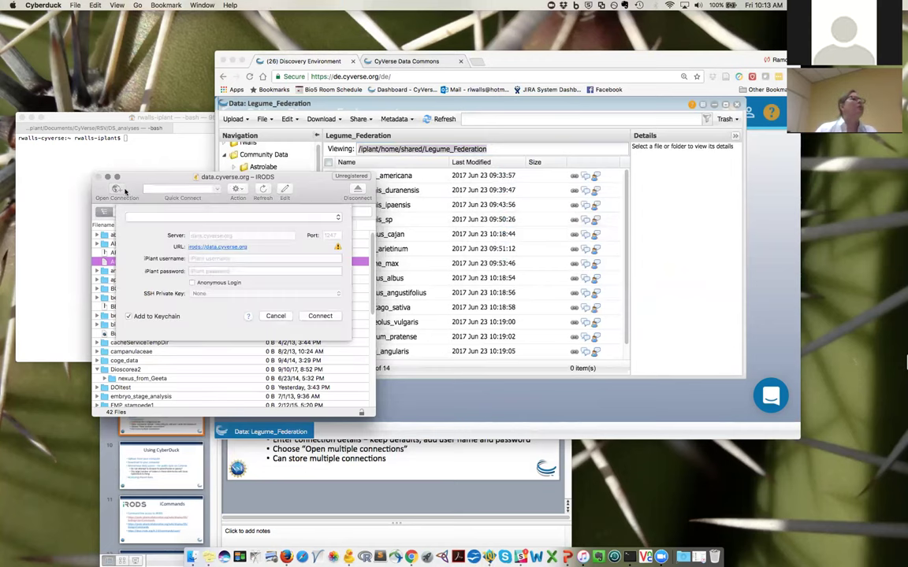
left_click(275, 315)
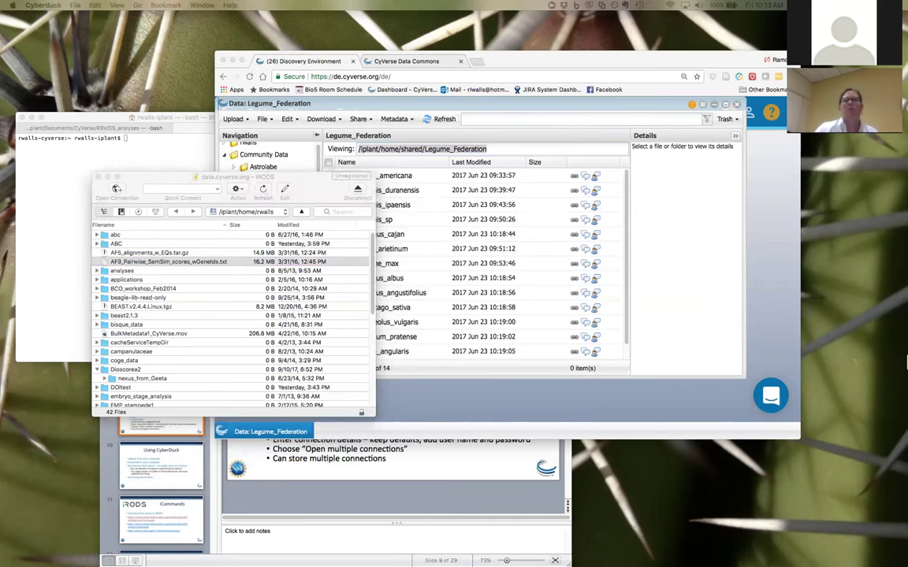
left_click_drag(906, 20, 168, 104)
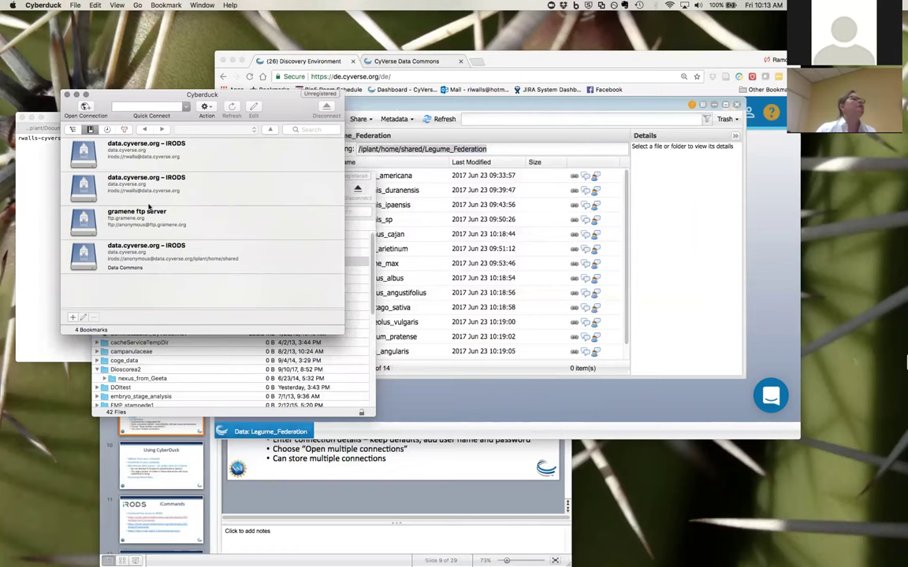
Add a new anonymous-login data.cyverse.org bookmark with path /iplant/home/share
left_click(72, 318)
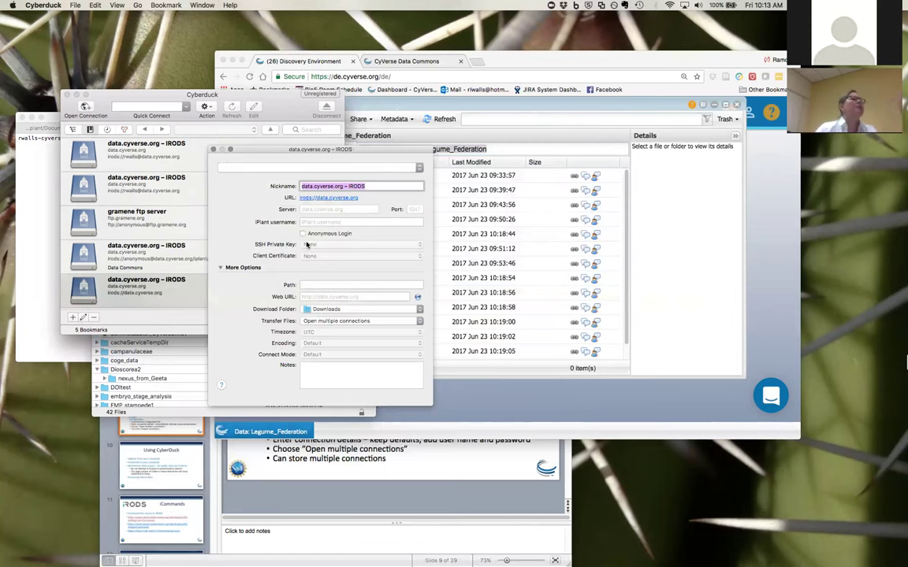
left_click(303, 234)
left_click(338, 287)
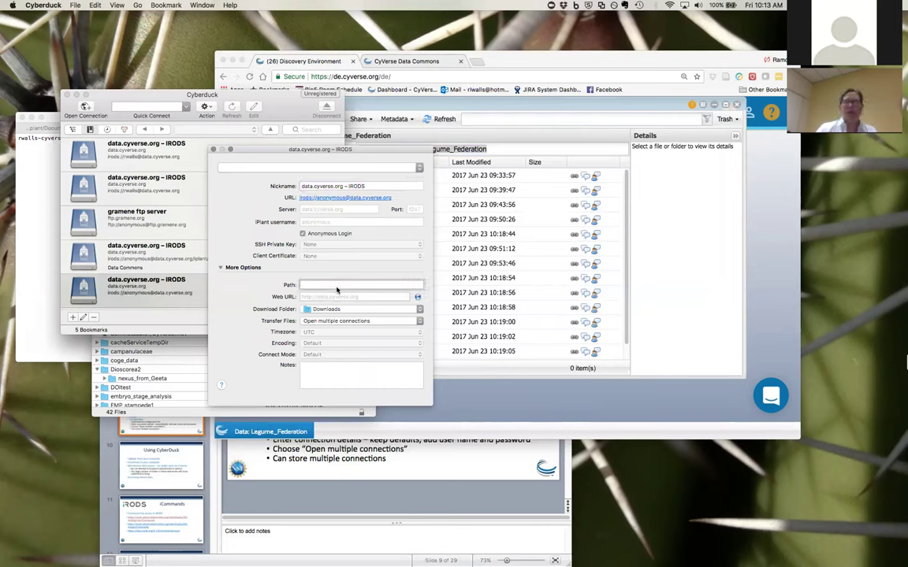
type("/iplant/home/share")
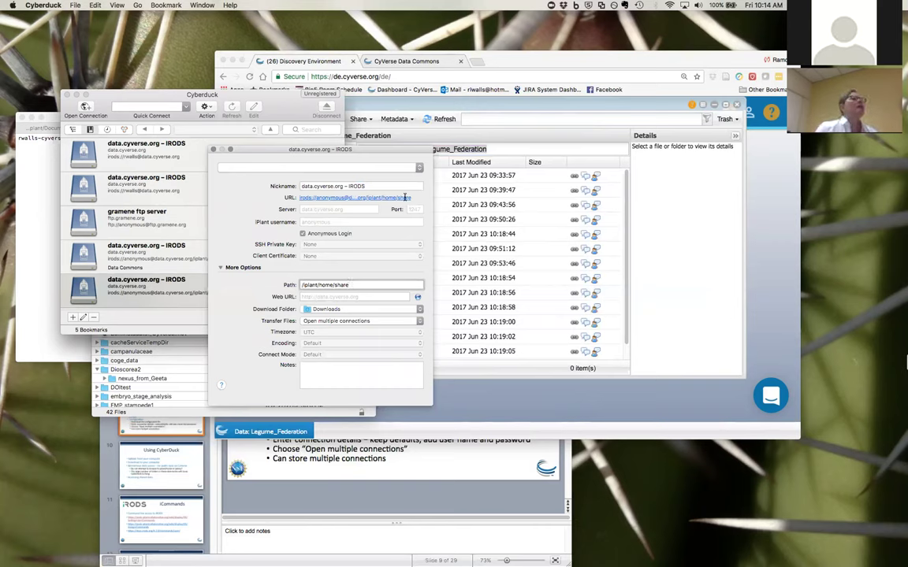
Give the bookmark the note 'CyVerse public' and save it
left_click(344, 371)
type("Pub Li")
key("BackSpace")
key("BackSpace")
key("BackSpace")
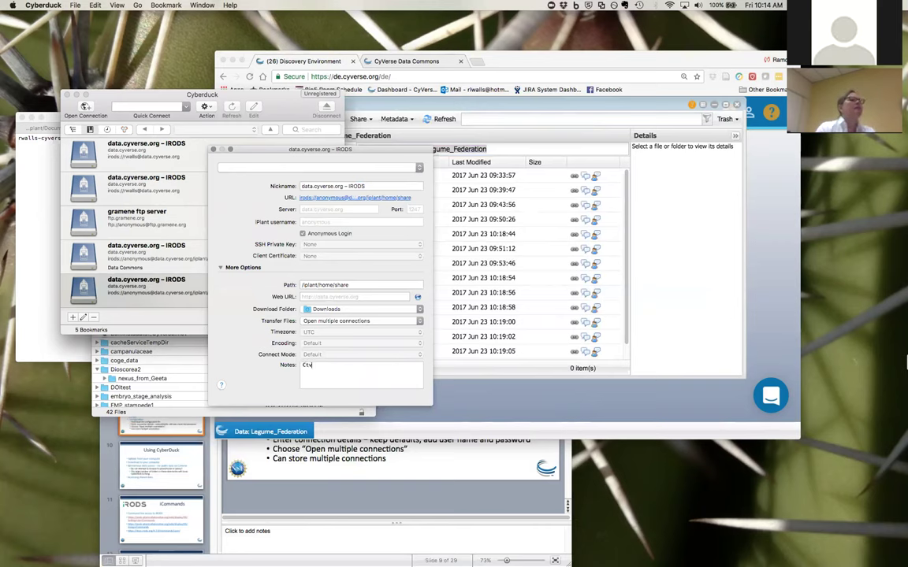
type("CyVerse public")
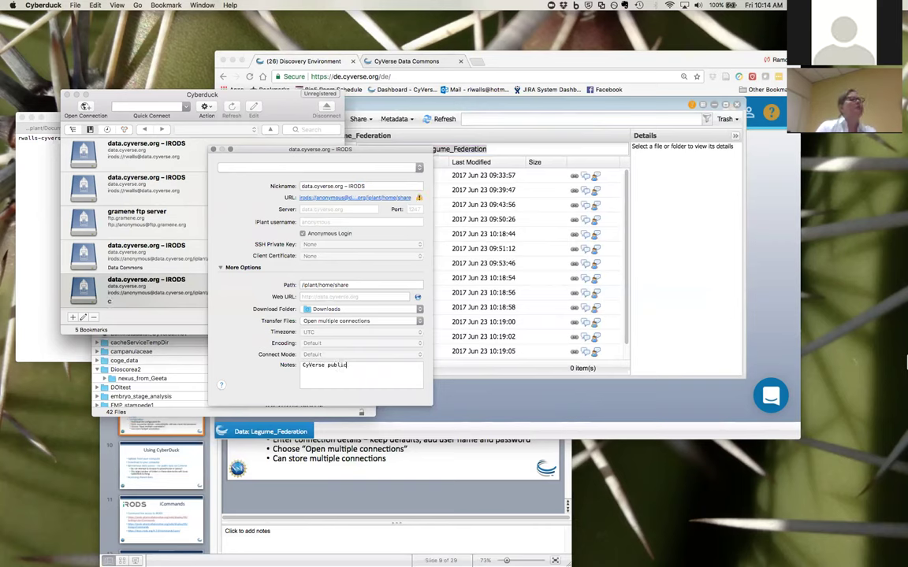
left_click(214, 150)
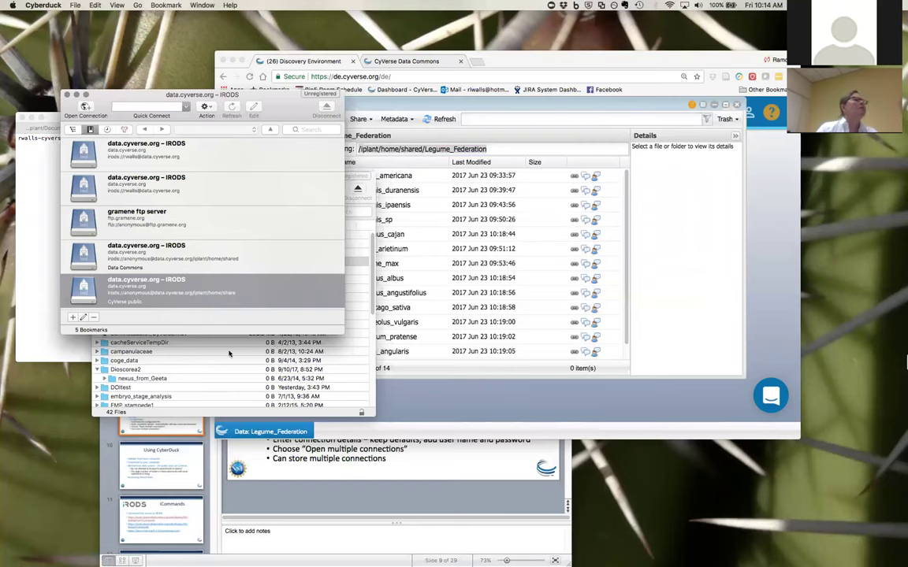
Change the CyVerse public bookmark's path from /iplant/home/share to /iplant/home/shared
double_click(147, 285)
left_click(82, 317)
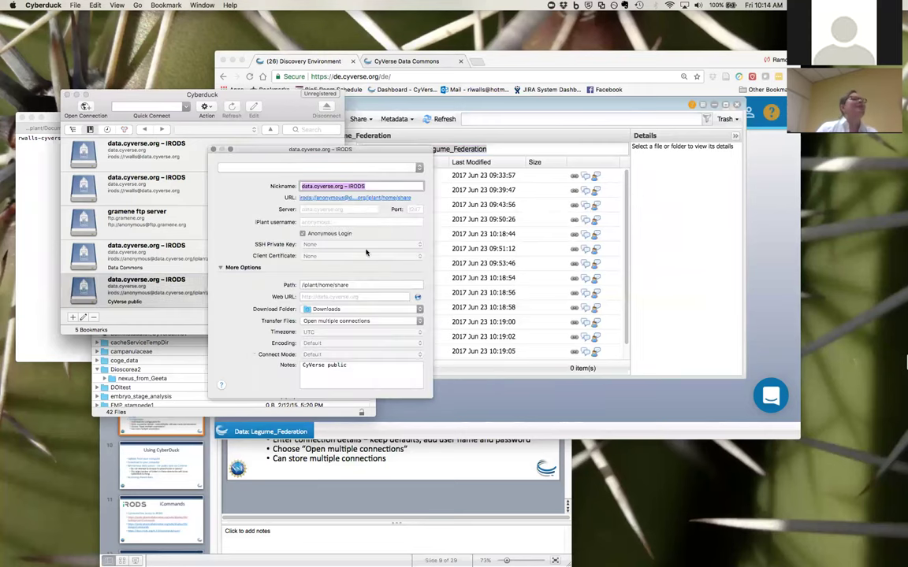
left_click(357, 285)
type("d")
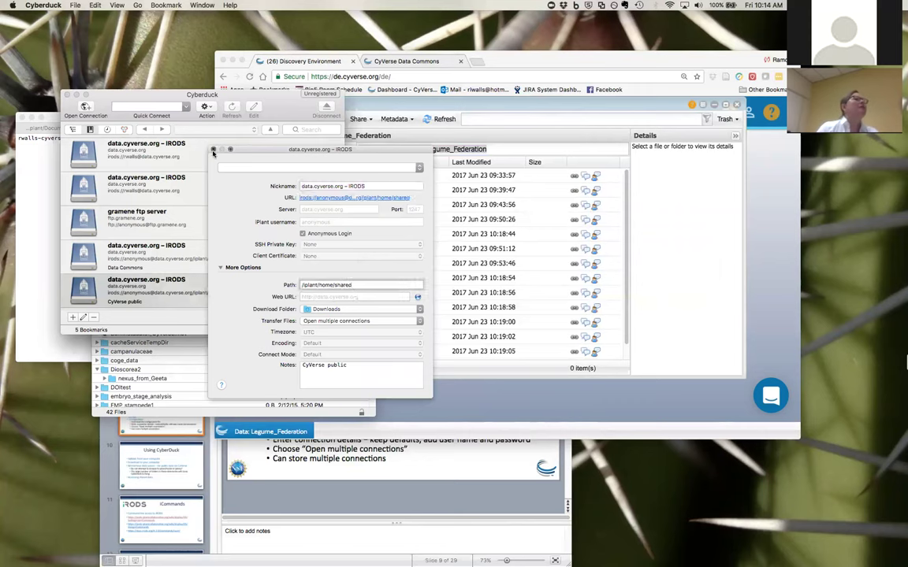
left_click(214, 149)
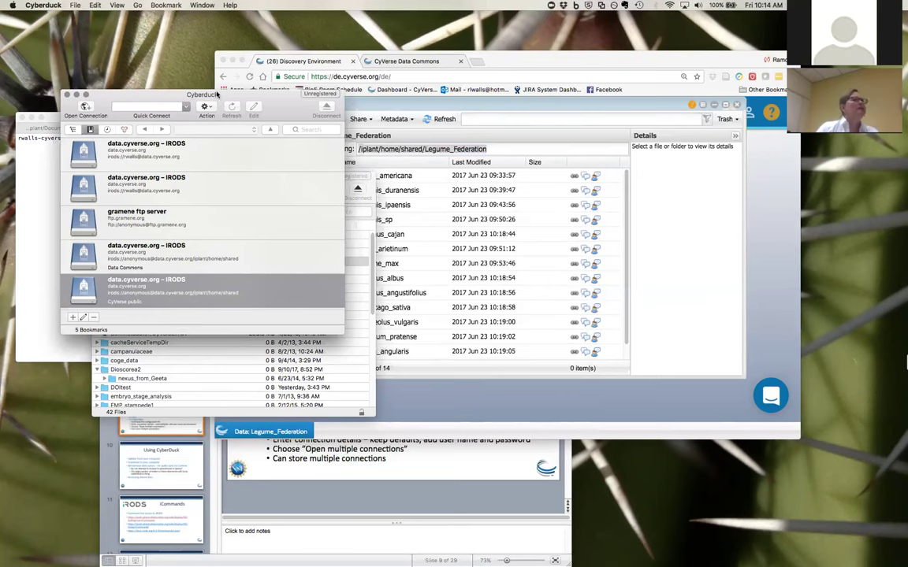
left_click_drag(216, 94, 195, 60)
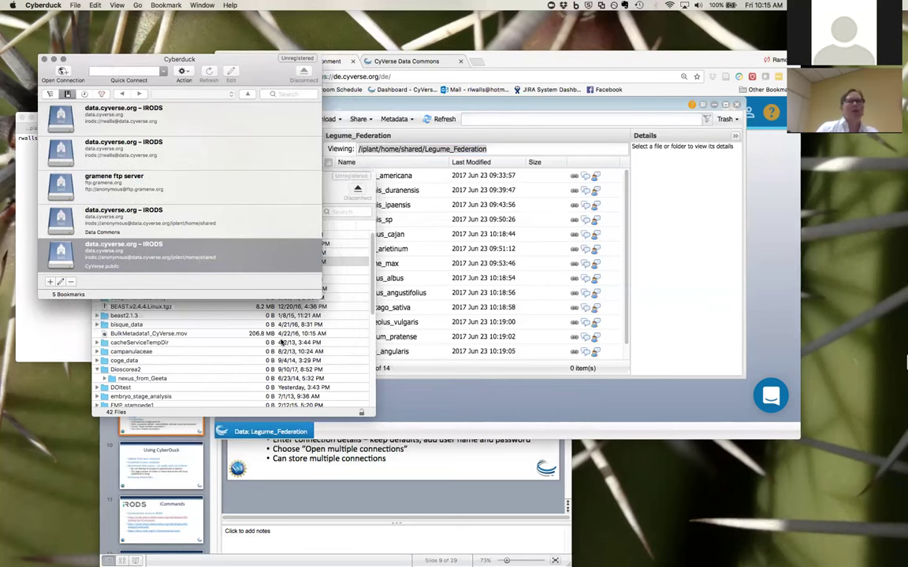
Connect through the CyVerse public bookmark to /iplant/home/shared and close the home-folder window
left_click(227, 325)
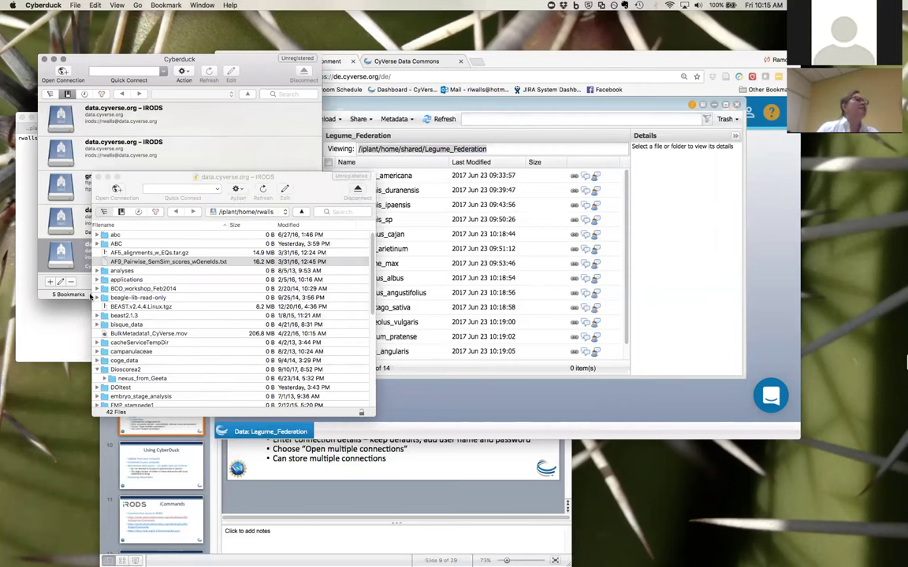
double_click(83, 267)
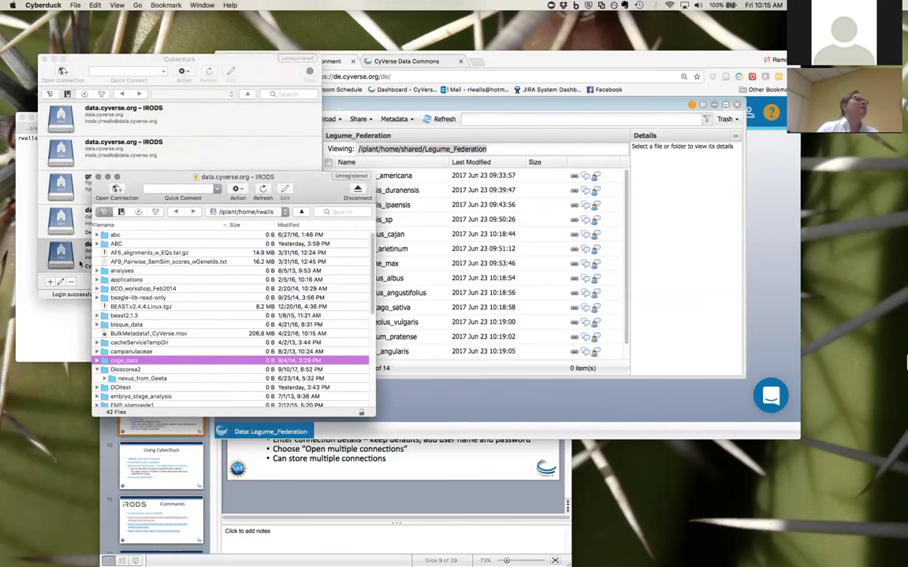
left_click(163, 99)
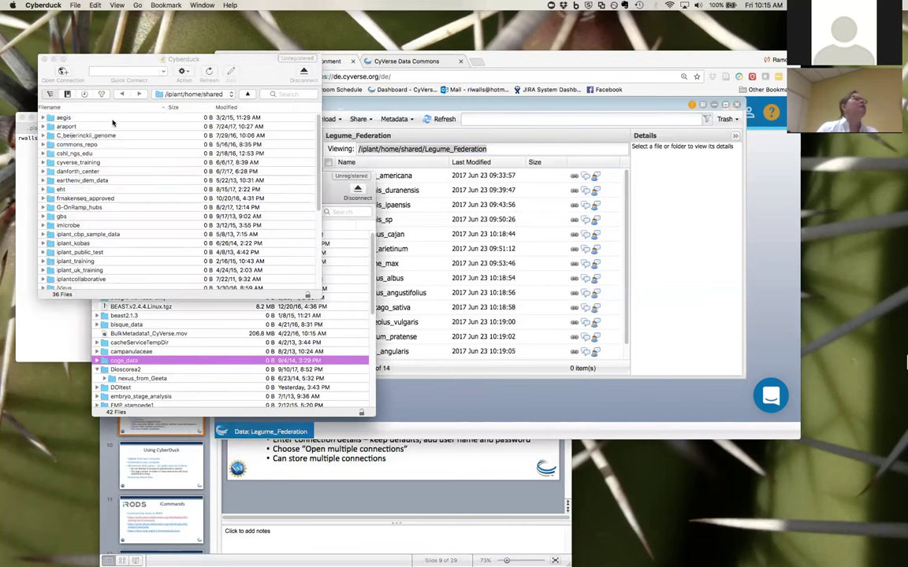
left_click(179, 303)
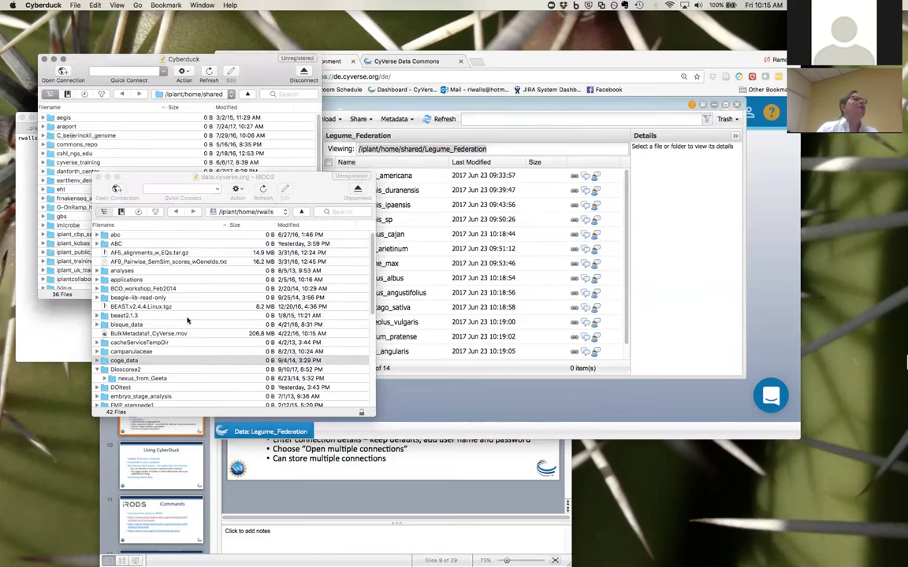
left_click(106, 182)
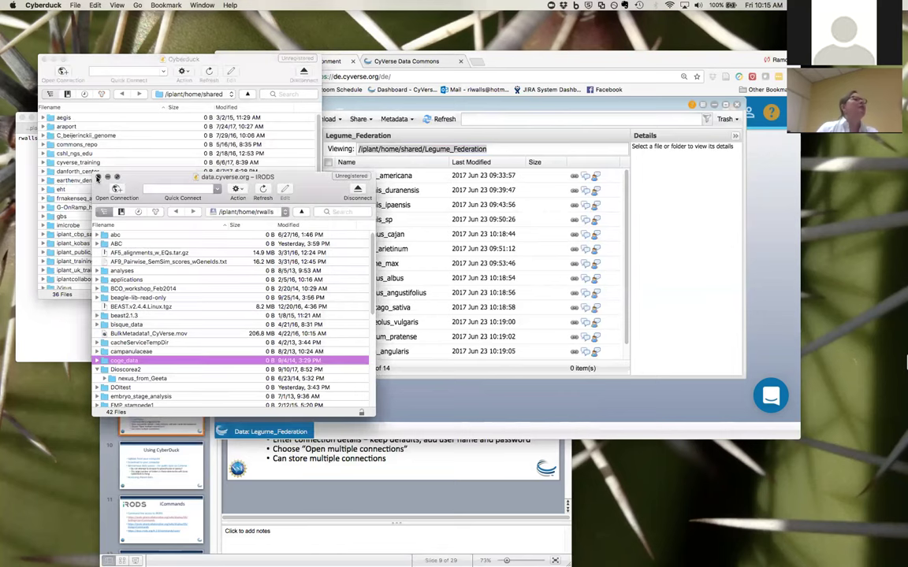
left_click(106, 177)
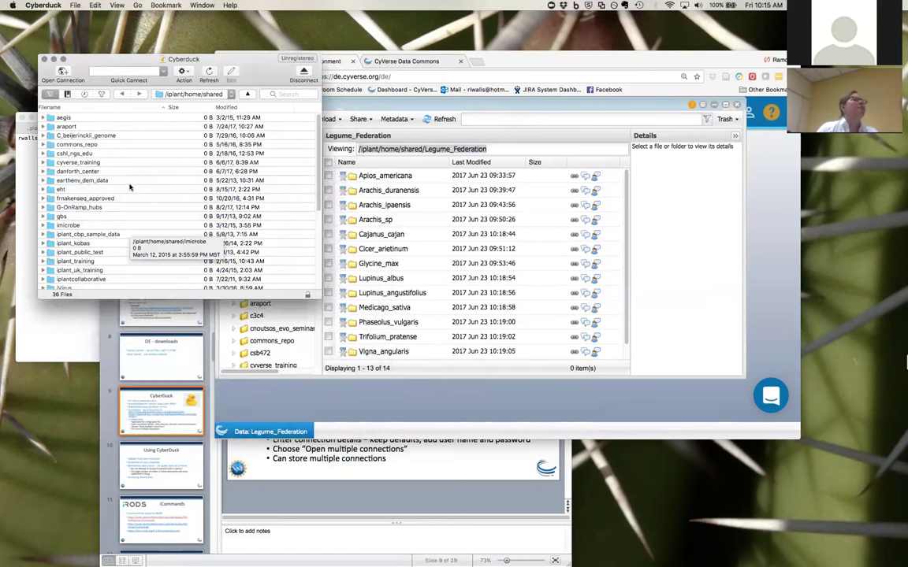
Move the shared-folder window aside and resume the full-screen slide show at the Using CyberDuck slide
left_click_drag(268, 71, 291, 115)
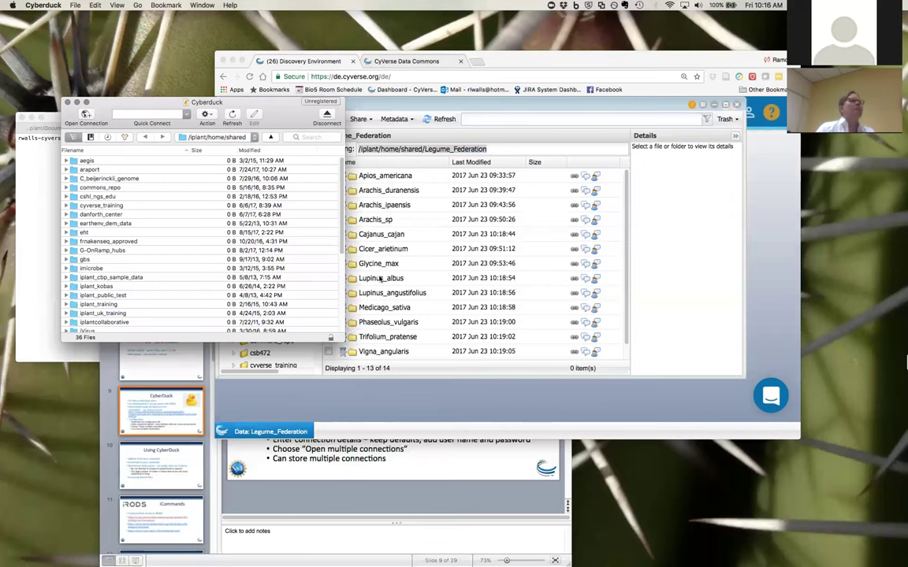
left_click(203, 397)
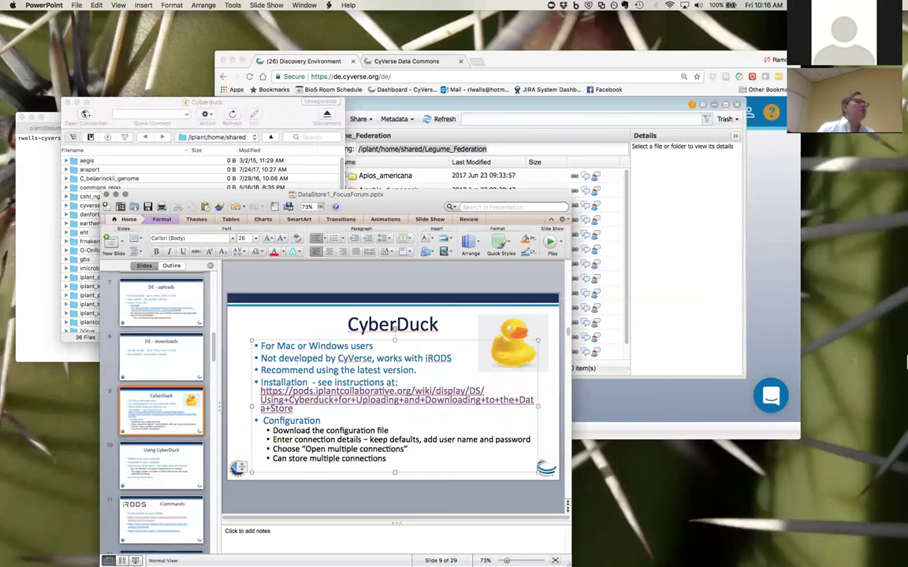
key("super+Return")
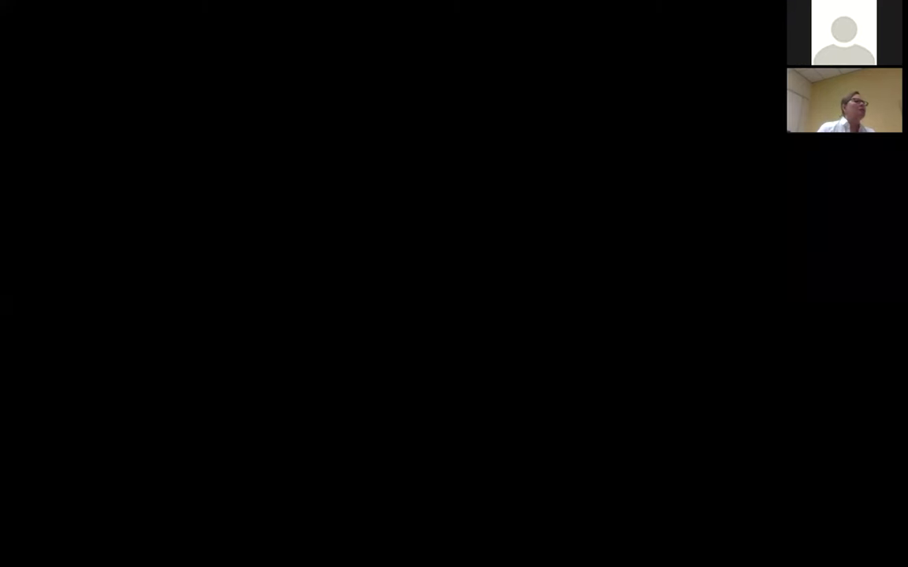
key("Right")
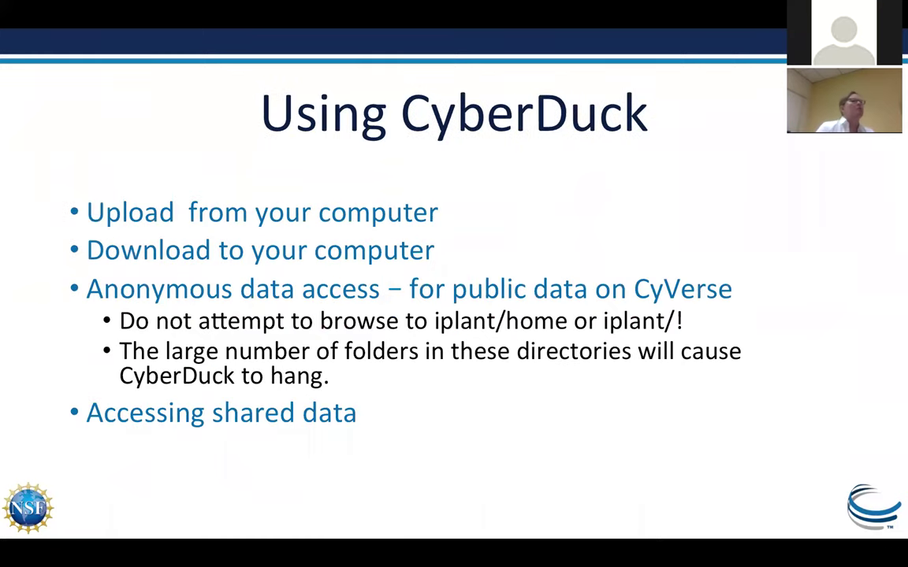
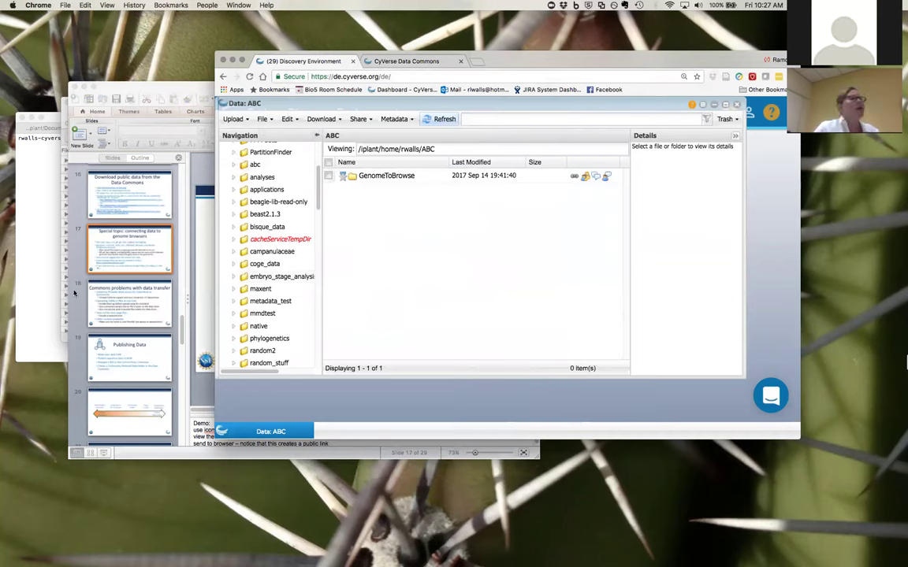
Open the shared iplant_public_test folder under Community Data and select its by-range folder
scroll(248, 228, "down", 5)
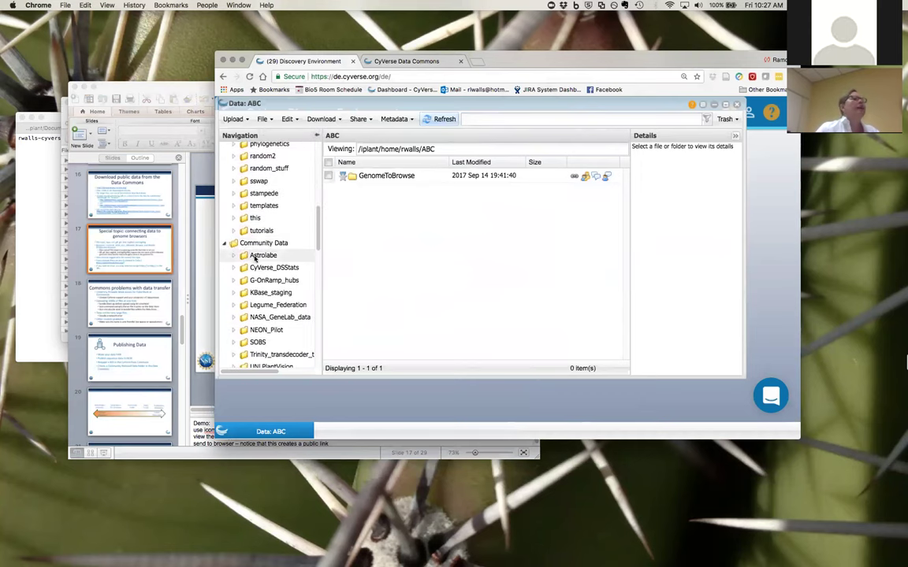
scroll(255, 259, "down", 4)
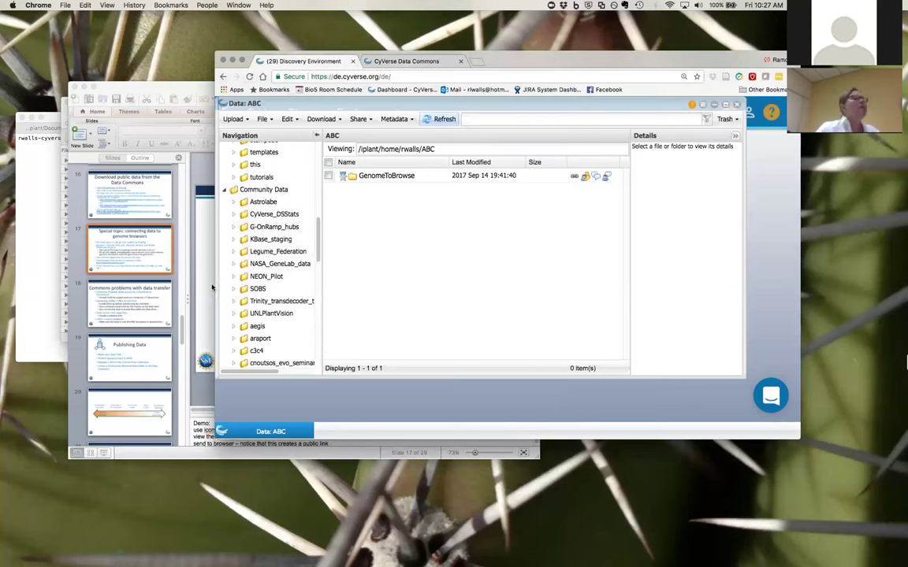
scroll(260, 271, "down", 10)
scroll(268, 293, "down", 2)
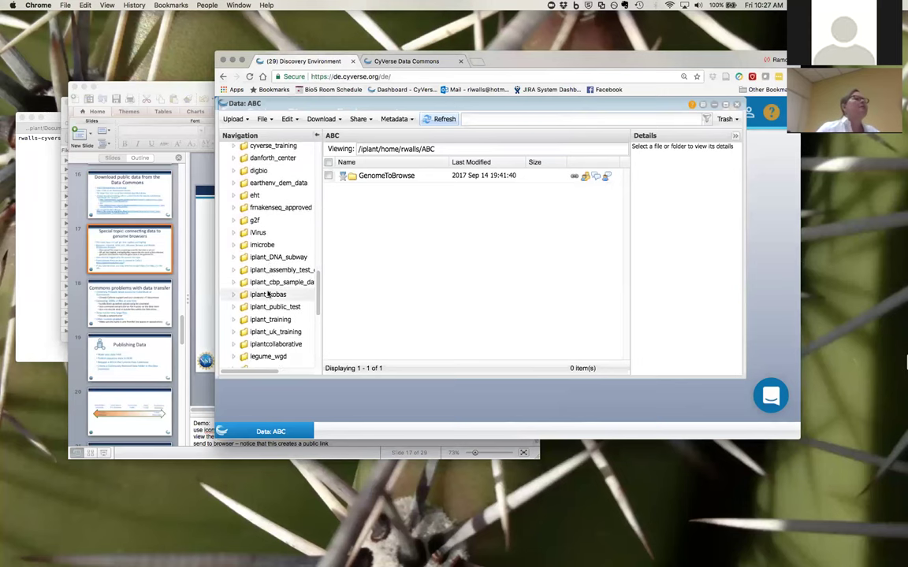
scroll(269, 360, "down", 2)
scroll(269, 359, "down", 3)
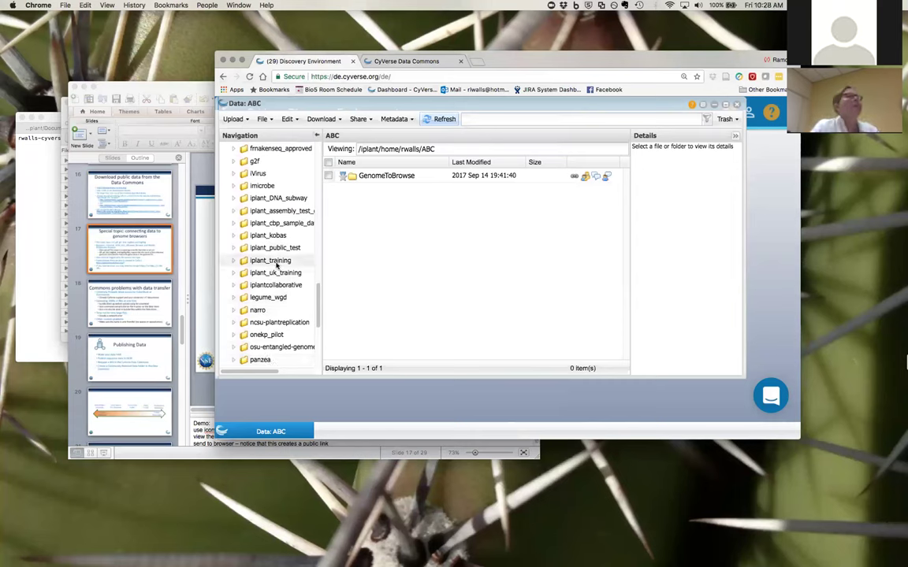
left_click(274, 249)
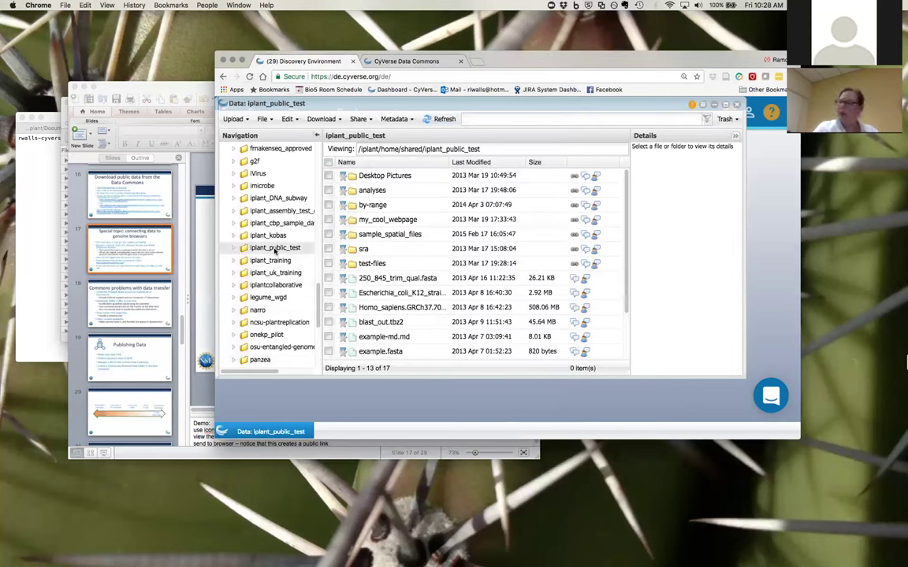
left_click(375, 205)
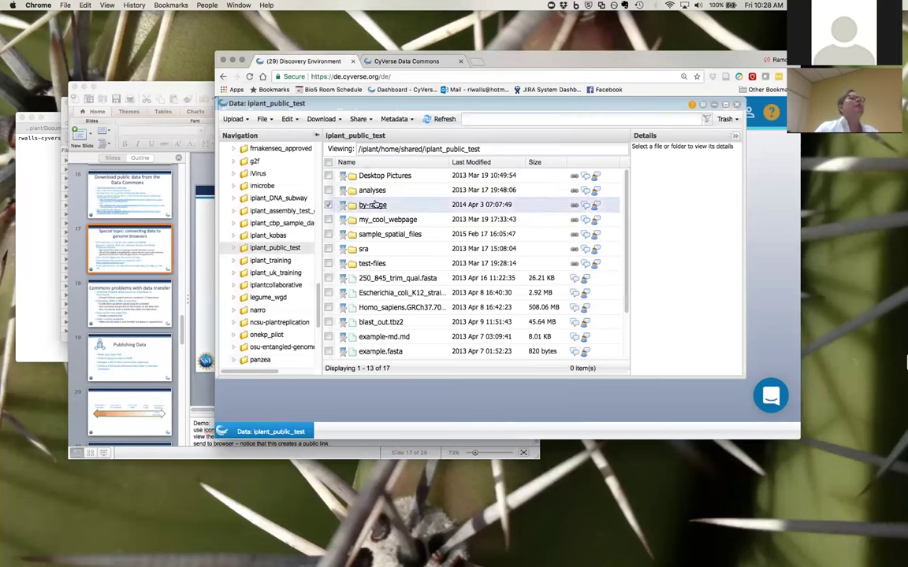
Open by-range, view RNA8_S8_R-th3142.bam's details showing info type bam, then switch to Terminal
double_click(375, 204)
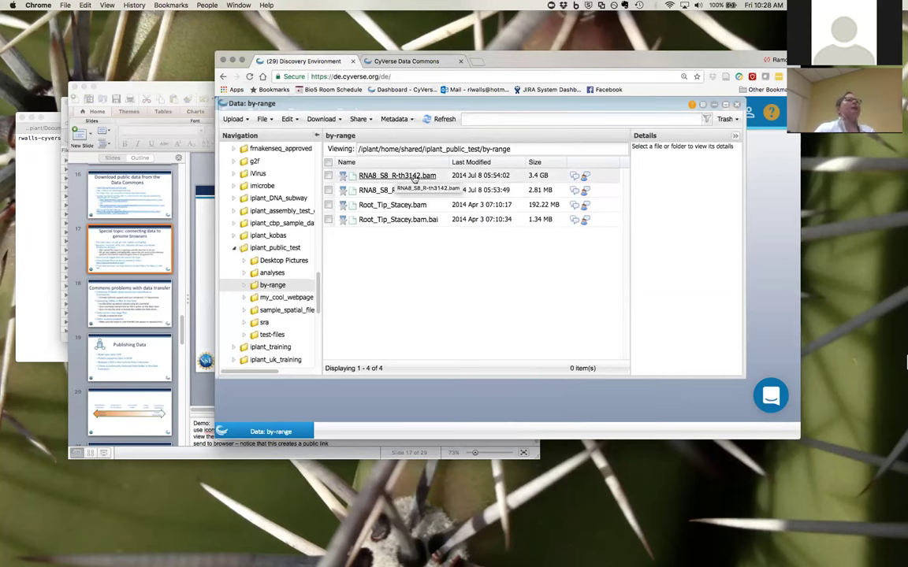
left_click(328, 175)
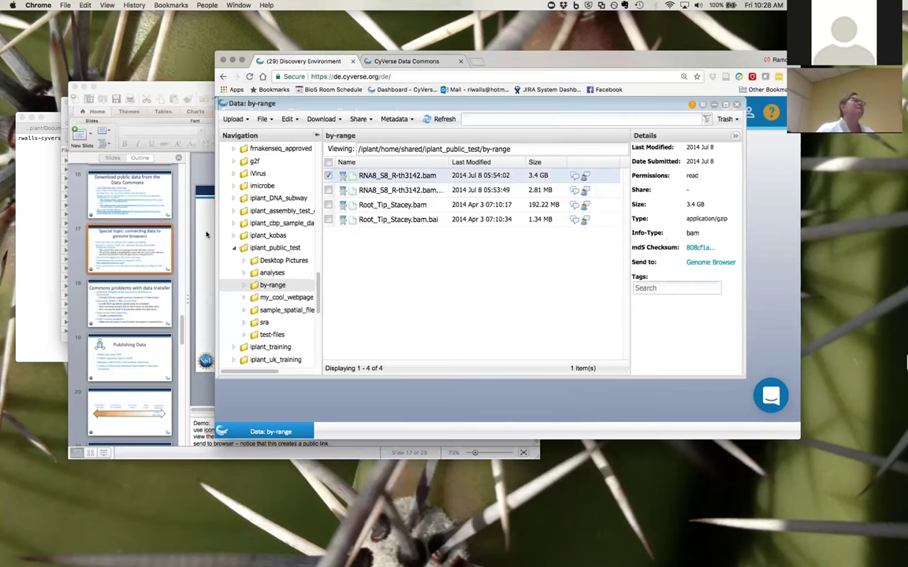
left_click(45, 205)
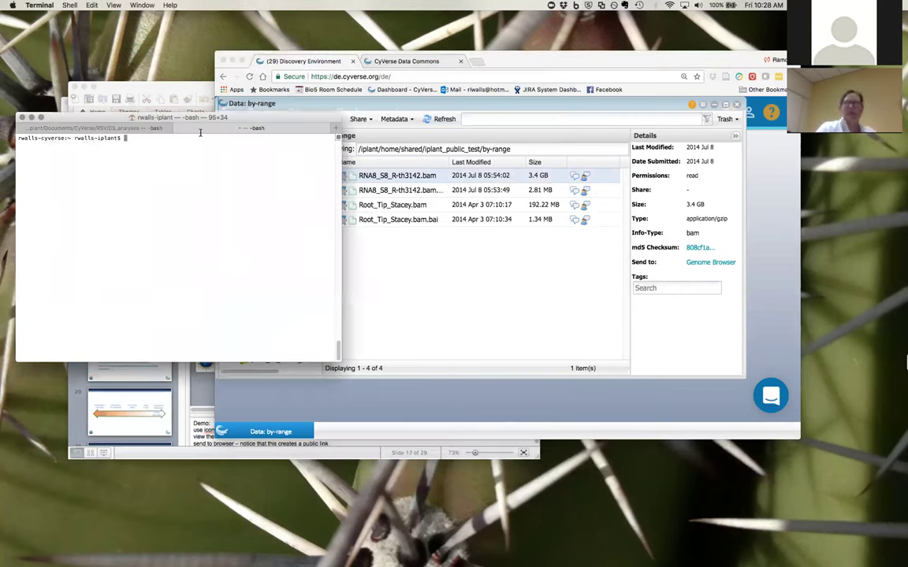
Enlarge the terminal text, log in to iRODS with iinit, and check the directory with ipwd
key("super+plus")
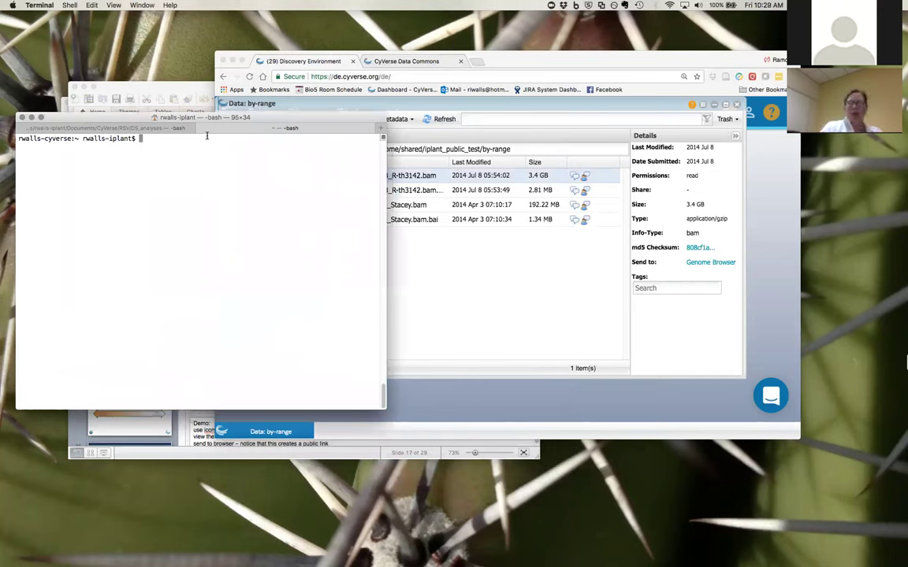
type("iinit")
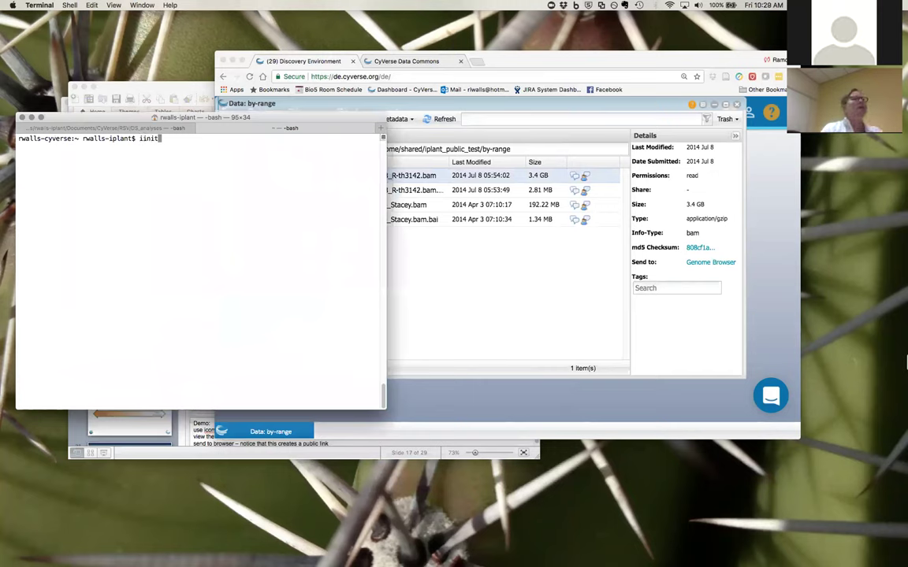
key("Return")
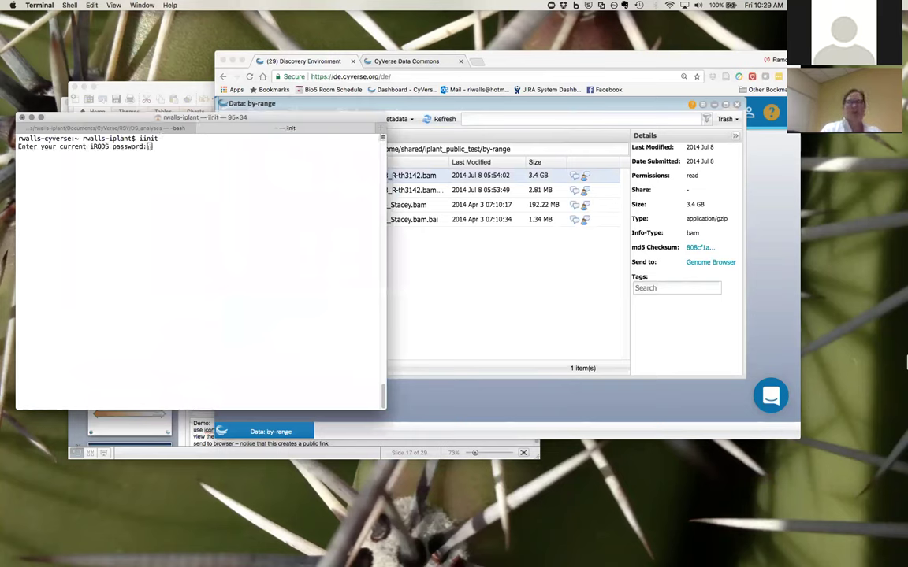
key("Return")
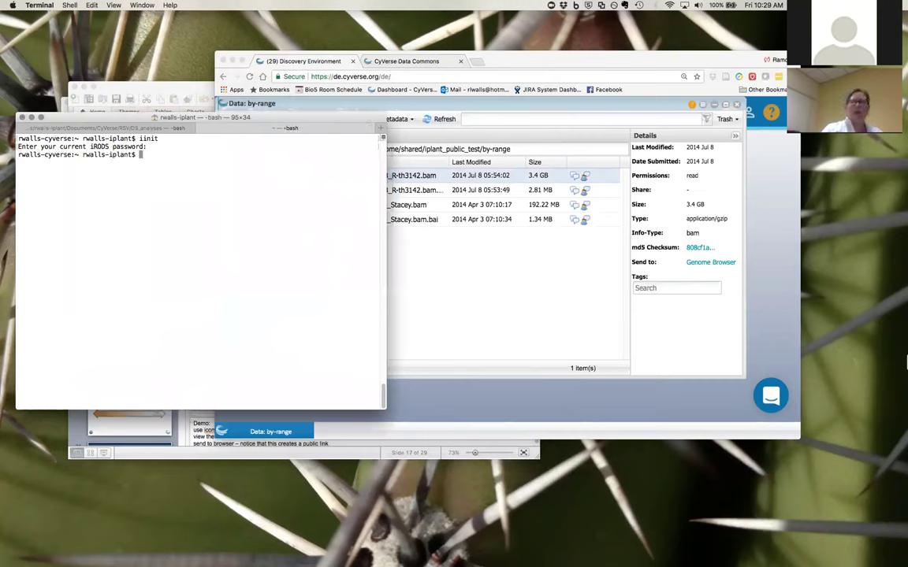
type("ipwd")
key("Return")
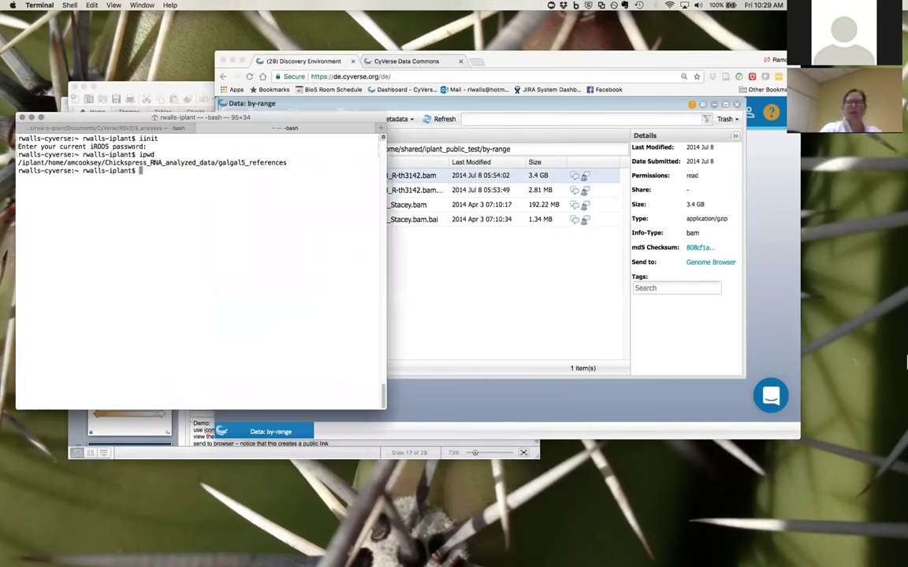
Change the iRODS directory to /iplant/home/shared/iplant_public_test/by-range, correcting the path typos
type("icd ")
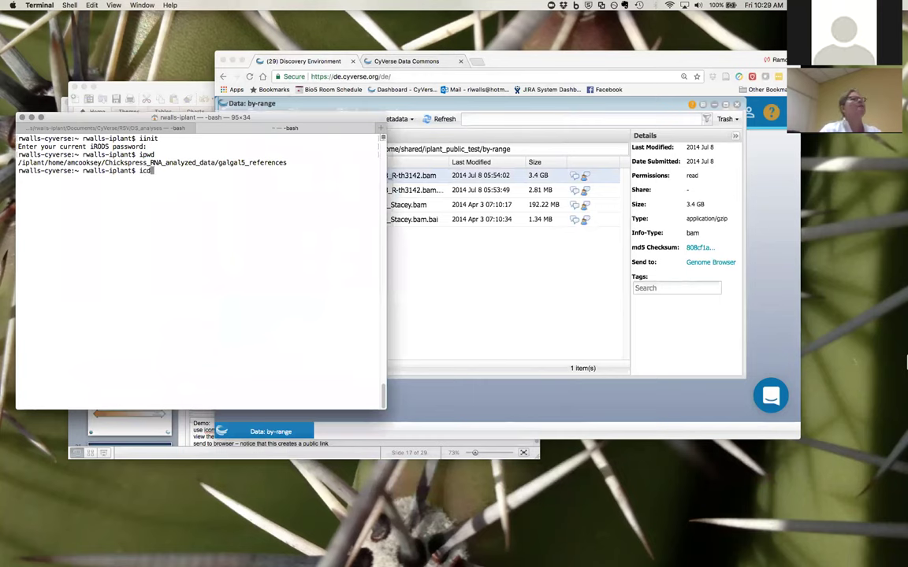
type("/ip")
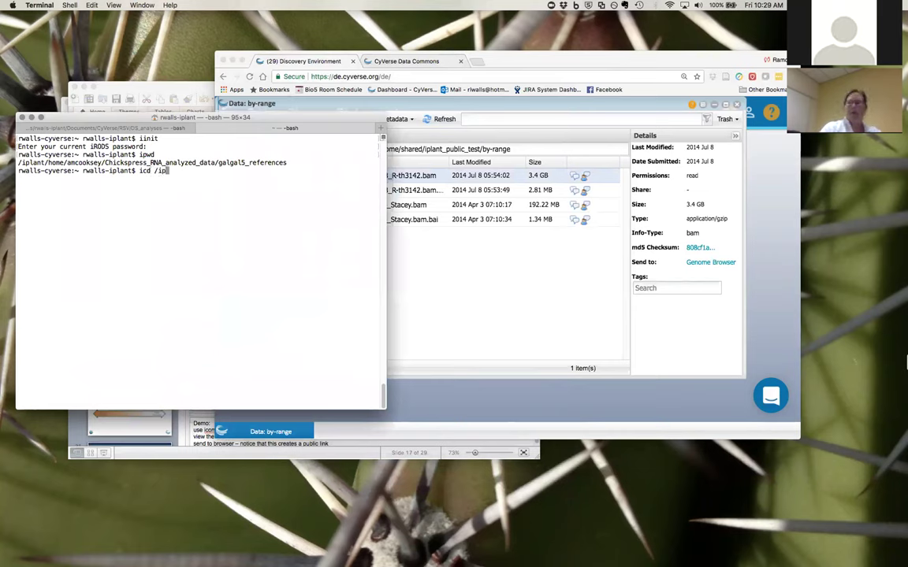
type("lnat/home")
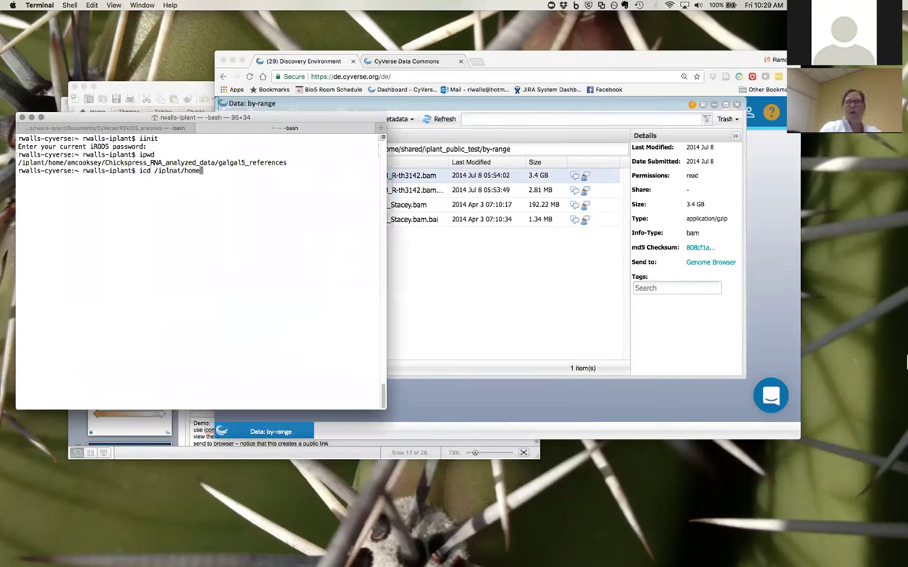
type("/shared")
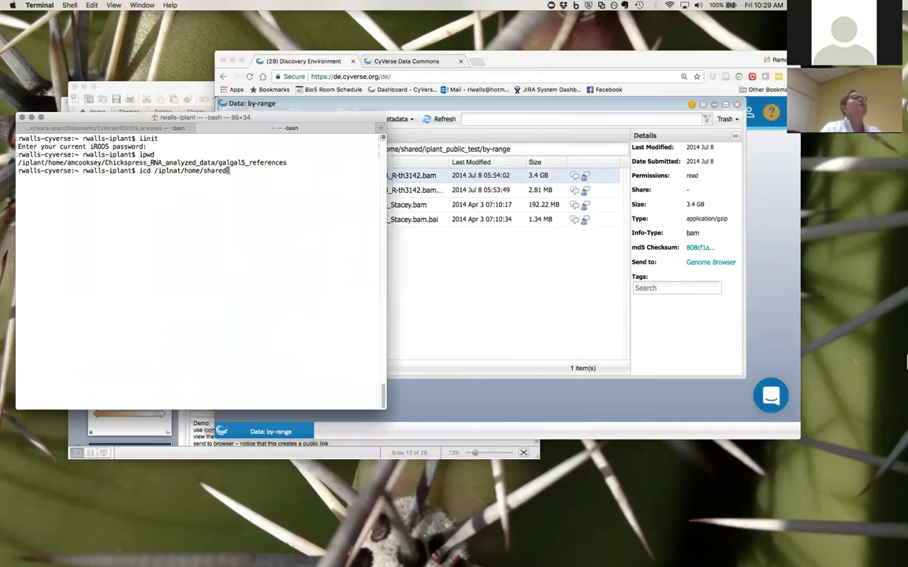
type("/ip")
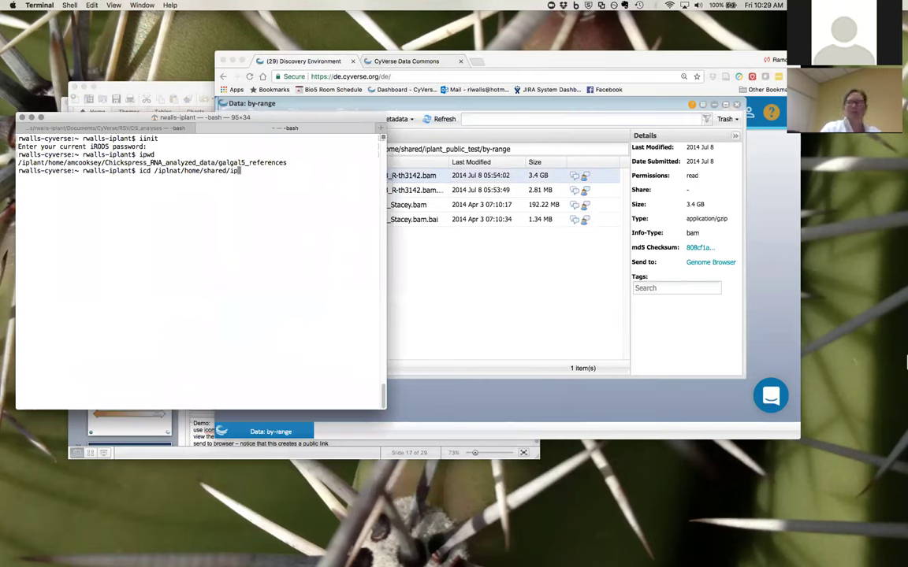
type("lant_publ")
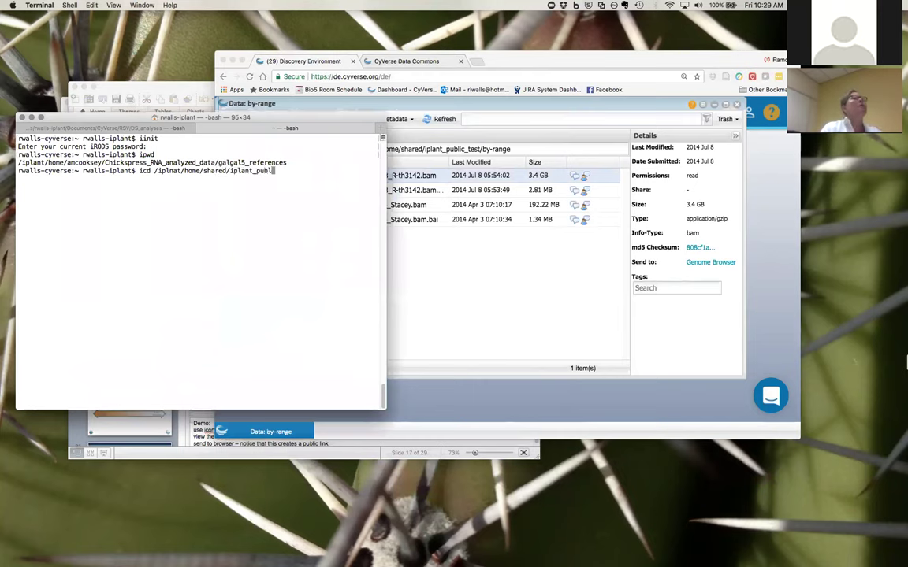
type("ic_test")
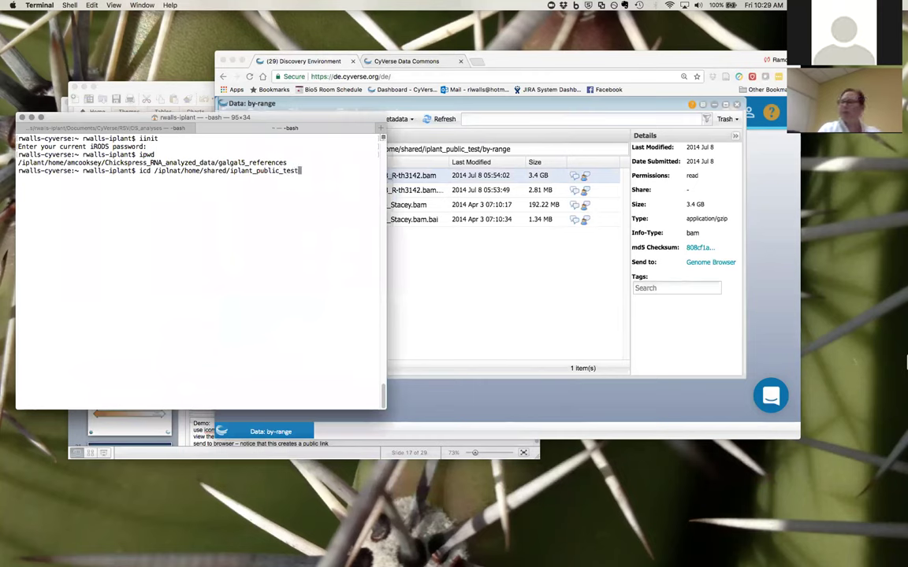
type("/")
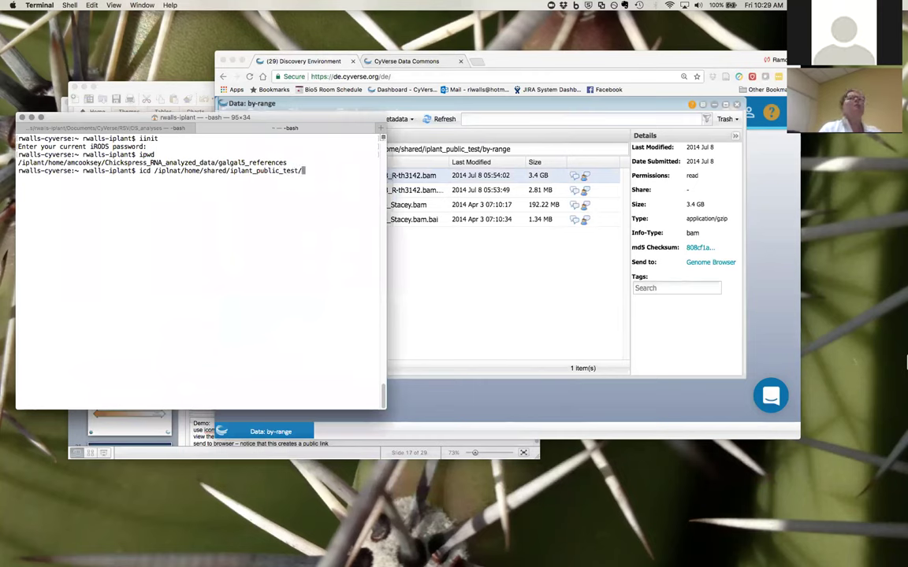
type("by-rn")
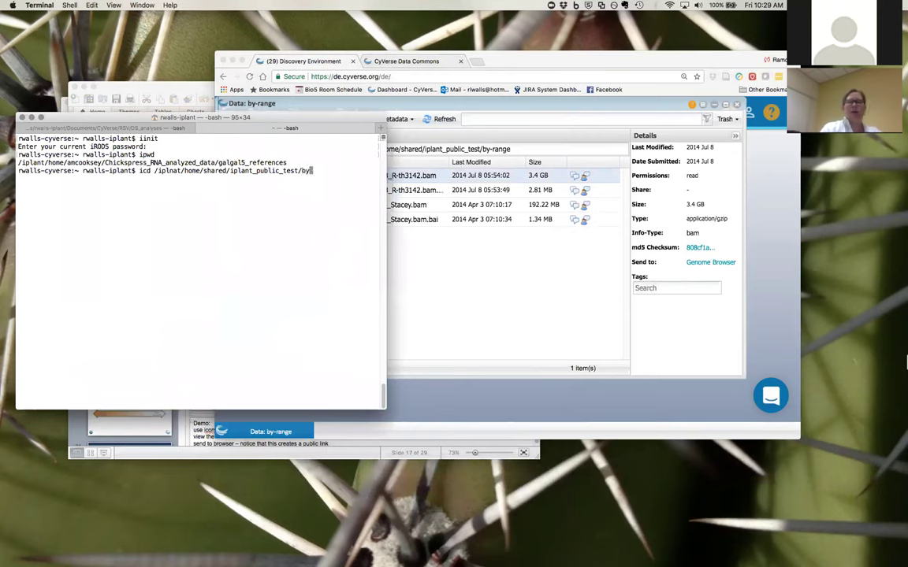
key("BackSpace")
type("ag")
key("BackSpace")
key("BackSpace")
type("ange")
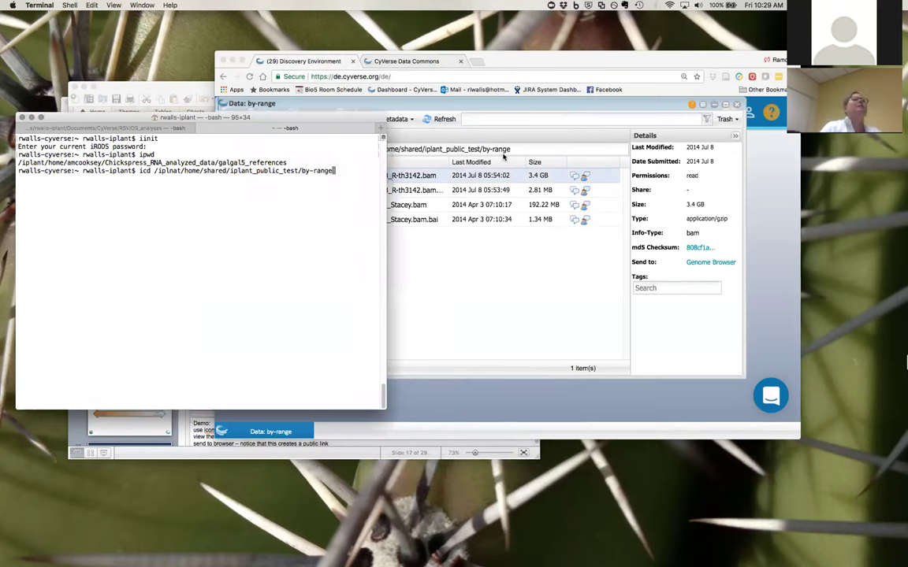
left_click(453, 142)
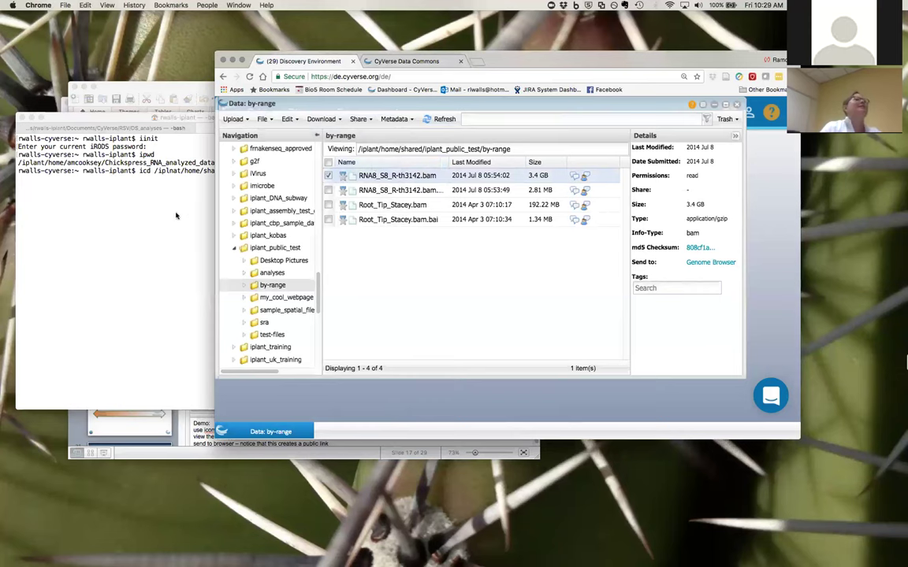
left_click(158, 191)
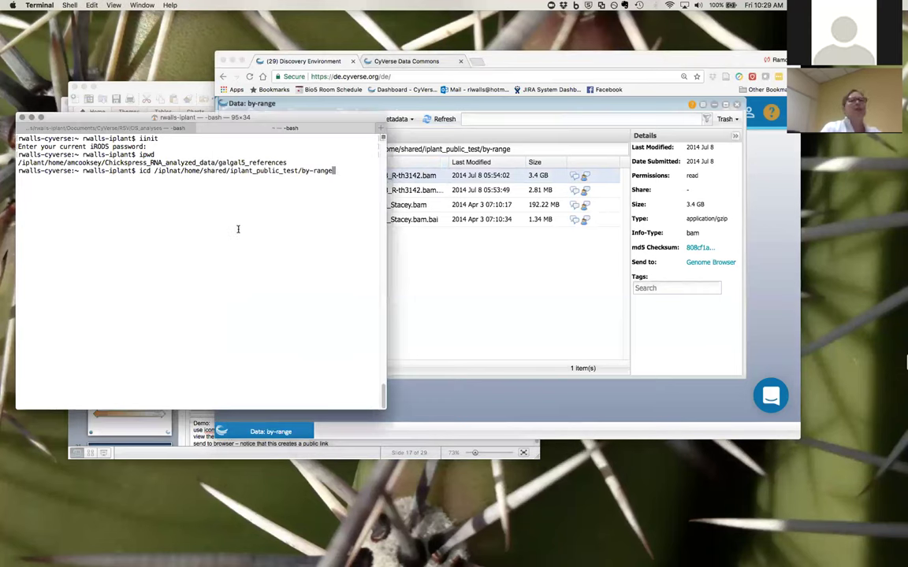
key("Left")
key("Left")
key("Left")
key("Left")
key("Left")
key("Left")
key("Left")
key("Left")
key("Left")
key("Left")
key("Left")
key("Left")
key("Left")
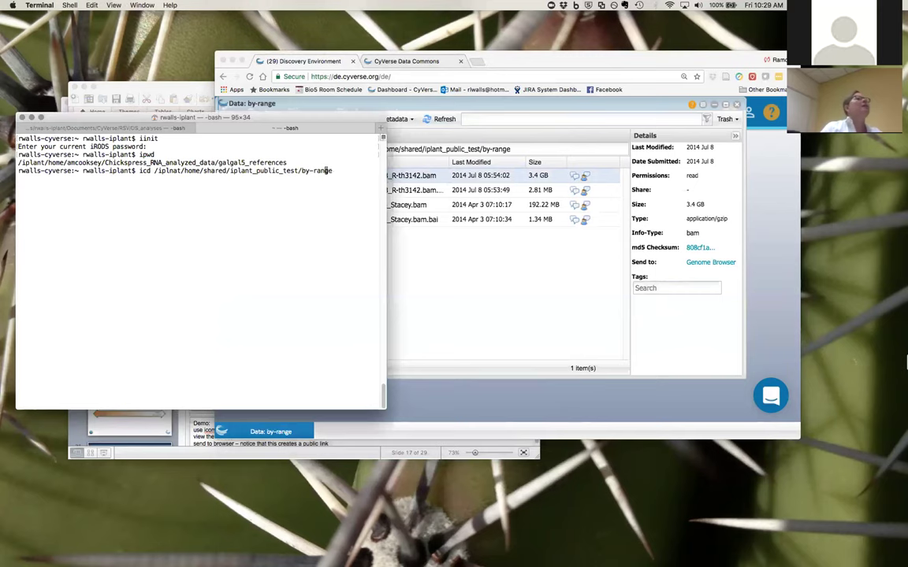
key("Left")
key("Left")
key("Left")
key("Left")
key("Left")
key("Left")
key("Left")
key("Left")
key("Left")
key("Left")
key("Left")
key("Left")
key("Left")
key("Left")
key("Left")
key("Left")
key("Left")
key("Left")
key("Left")
key("Left")
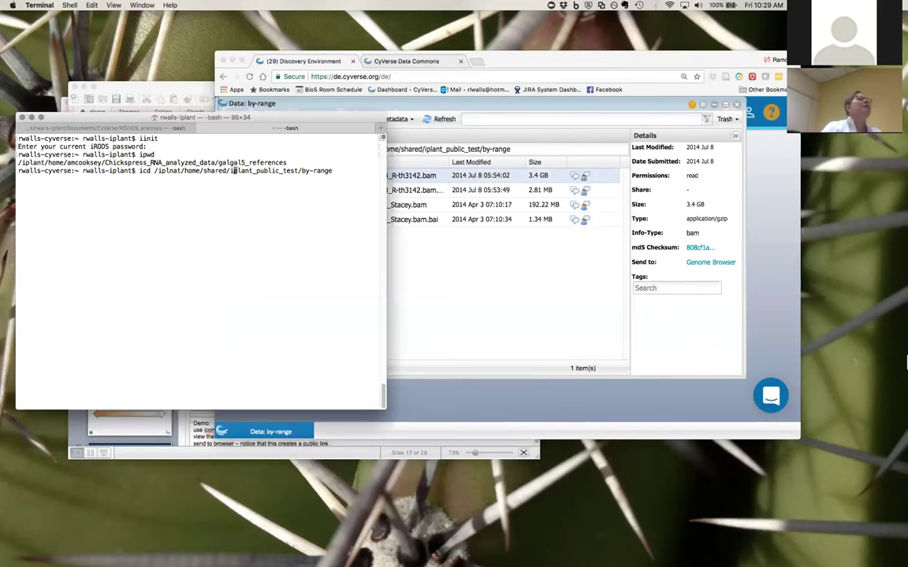
key("Left")
key("Left")
key("Left")
key("Left")
key("Left")
key("BackSpace")
key("Right")
type("n")
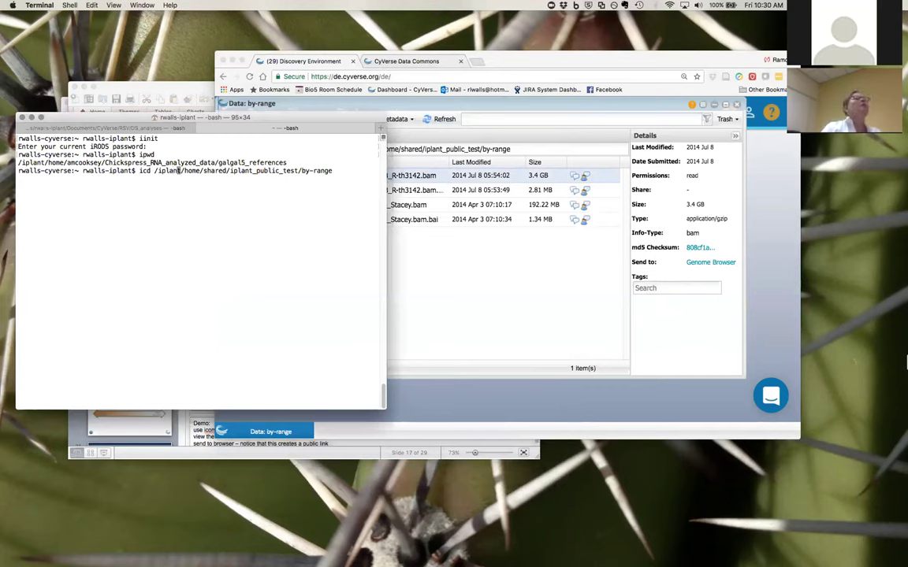
key("Return")
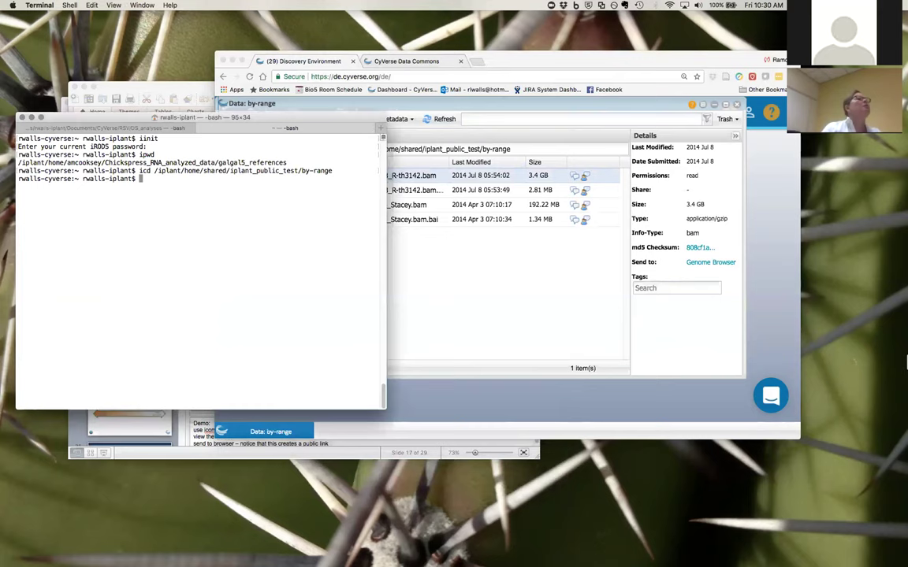
Confirm the by-range directory with ipwd and list its four BAM and BAI files with ils
type("ipwd")
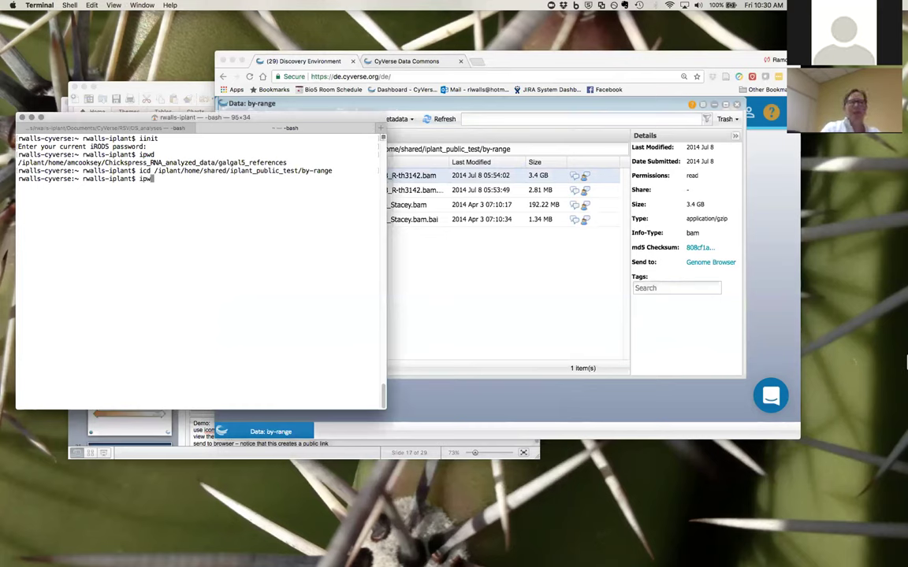
key("Return")
type("ils")
key("Return")
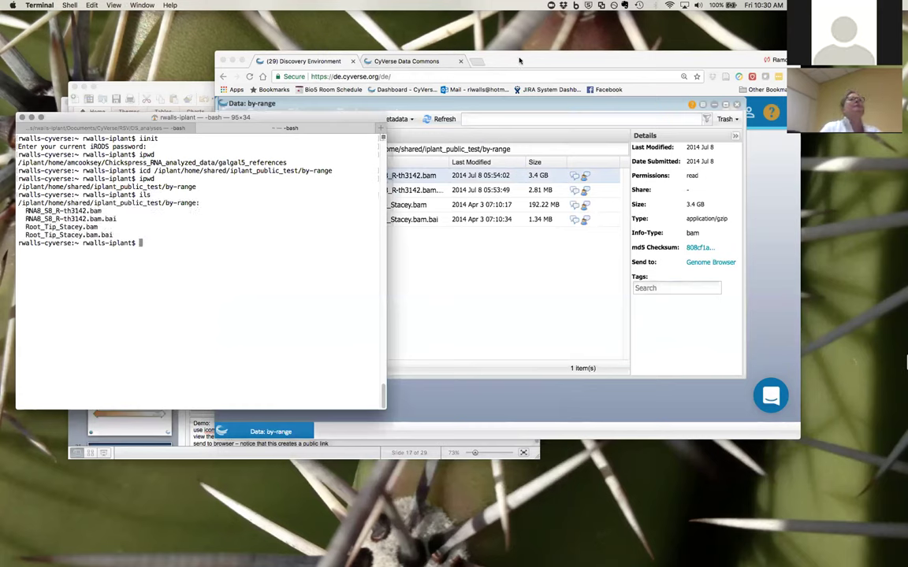
left_click_drag(519, 59, 572, 61)
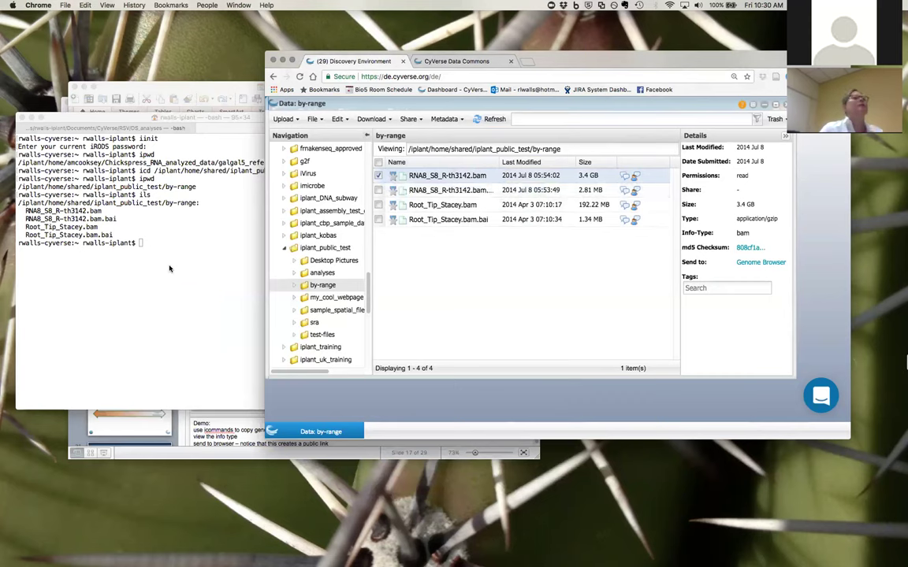
Start an icp command and paste the file name RNA8_S8_R-th3142.bam into it
left_click(204, 277)
type("icp")
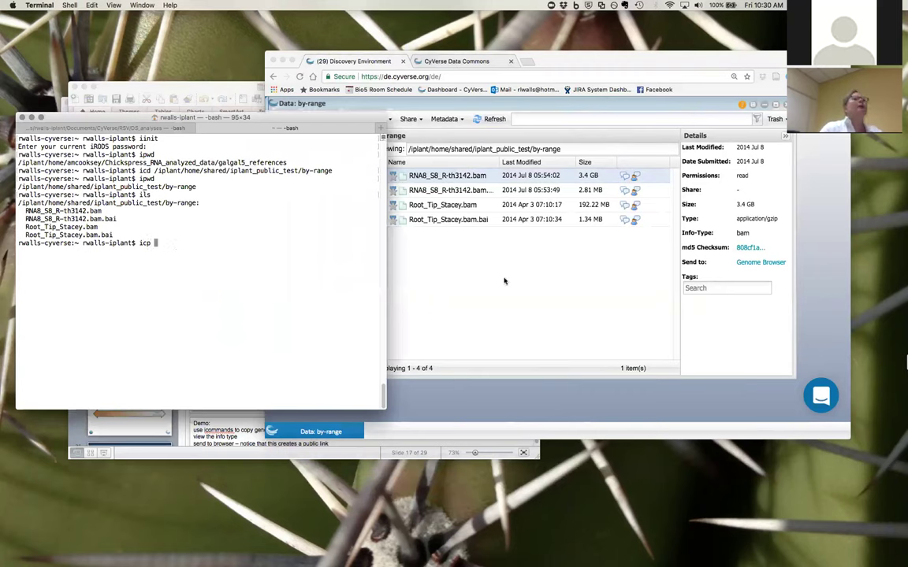
left_click(455, 253)
left_click(168, 243)
left_click_drag(102, 210, 26, 212)
key("super+c")
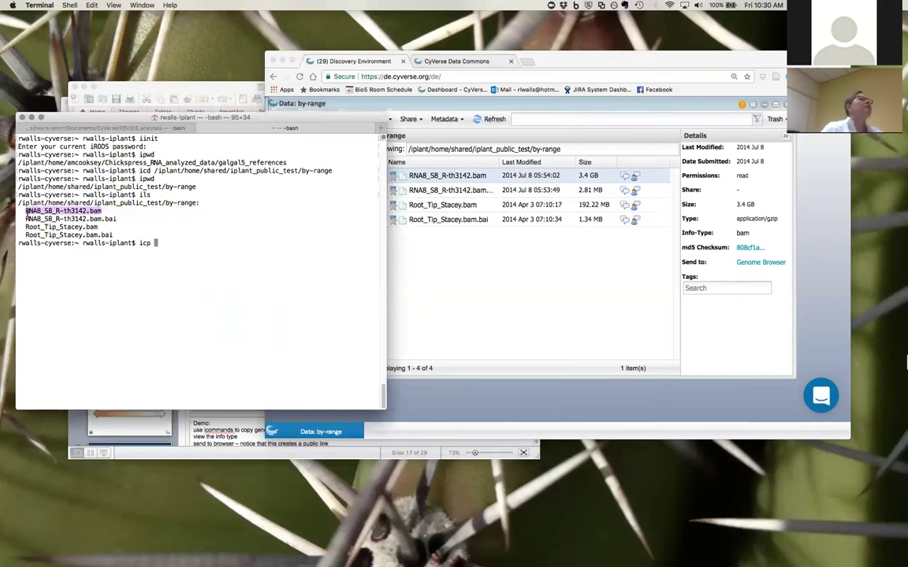
left_click(175, 243)
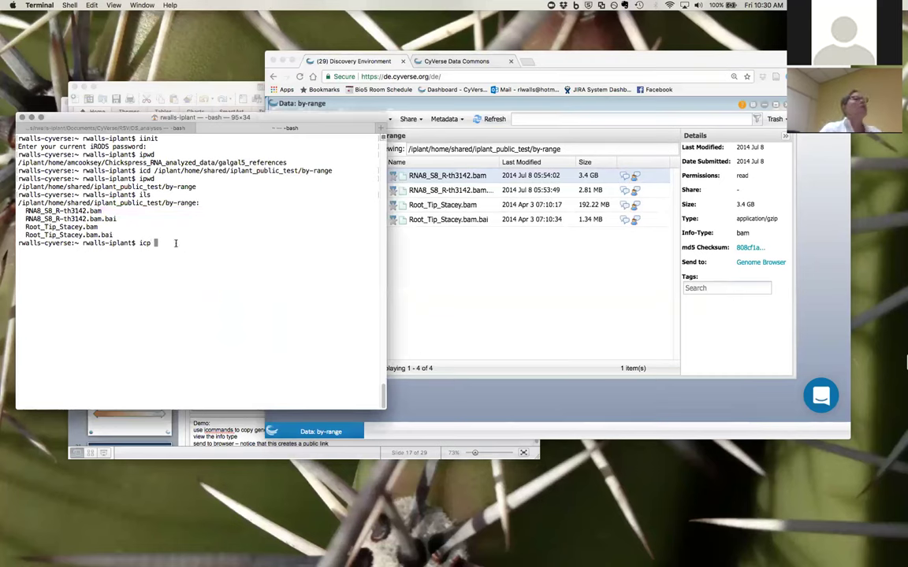
key("super+v")
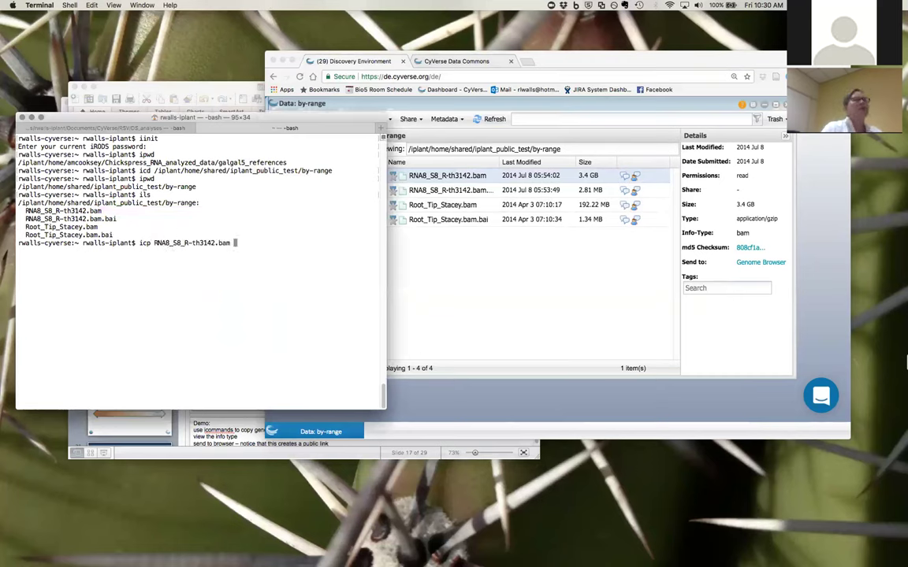
Add the destination /iplant/home/<user>/ABC/GenomeToBrowse, fix the typos, and run the copy
type("/i")
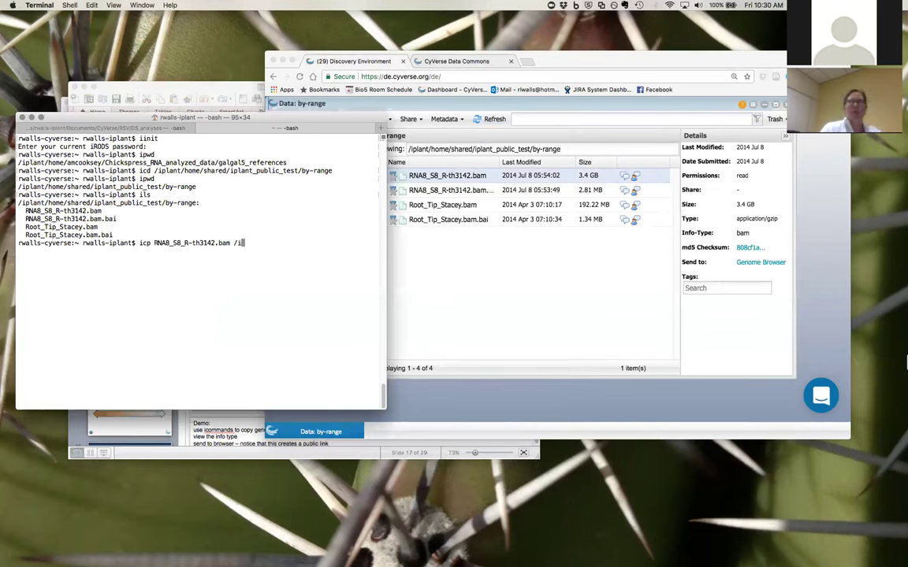
type("plant")
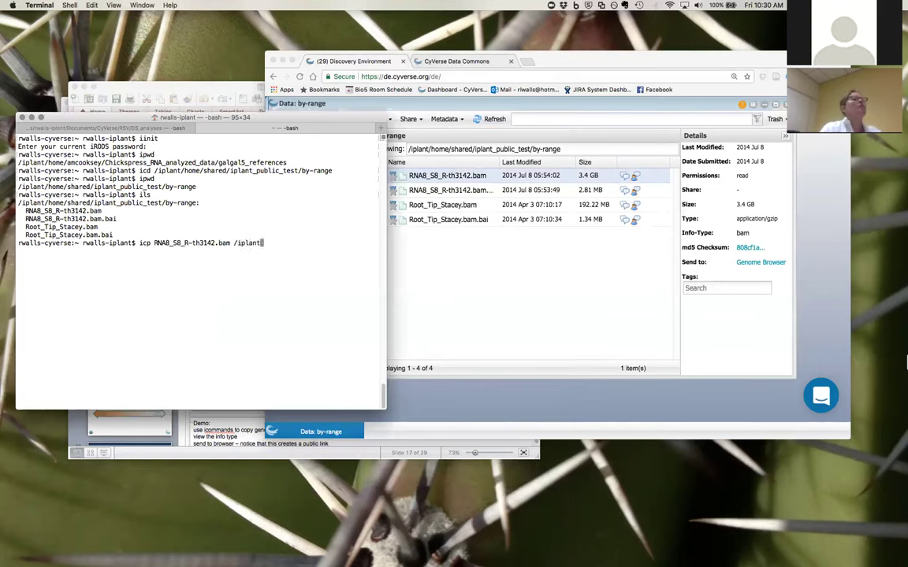
type("/home")
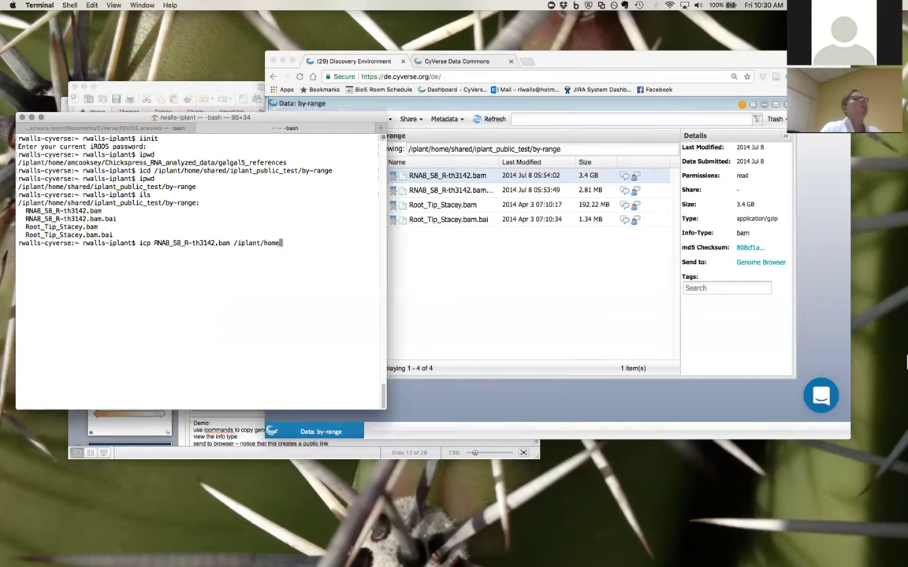
type("/rwalls/ABC/Gebno")
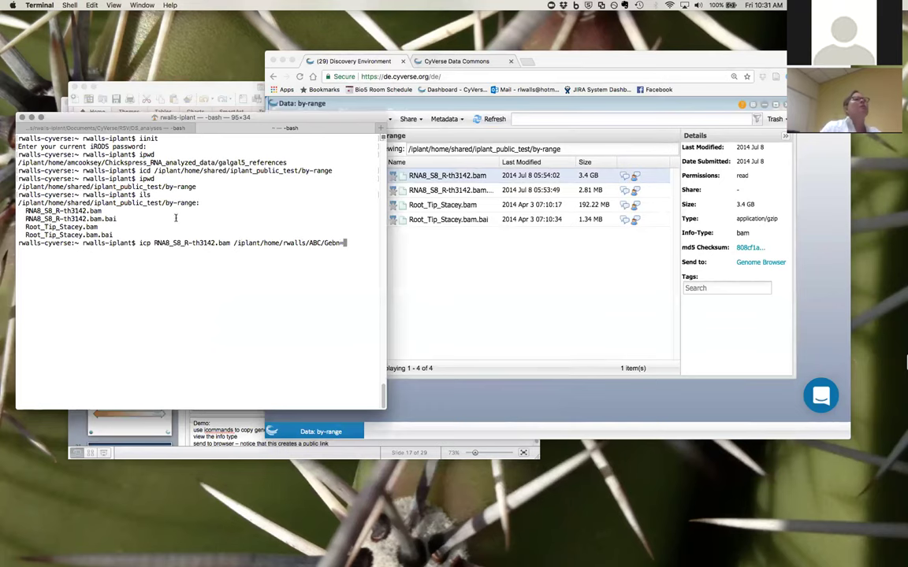
key("BackSpace")
key("BackSpace")
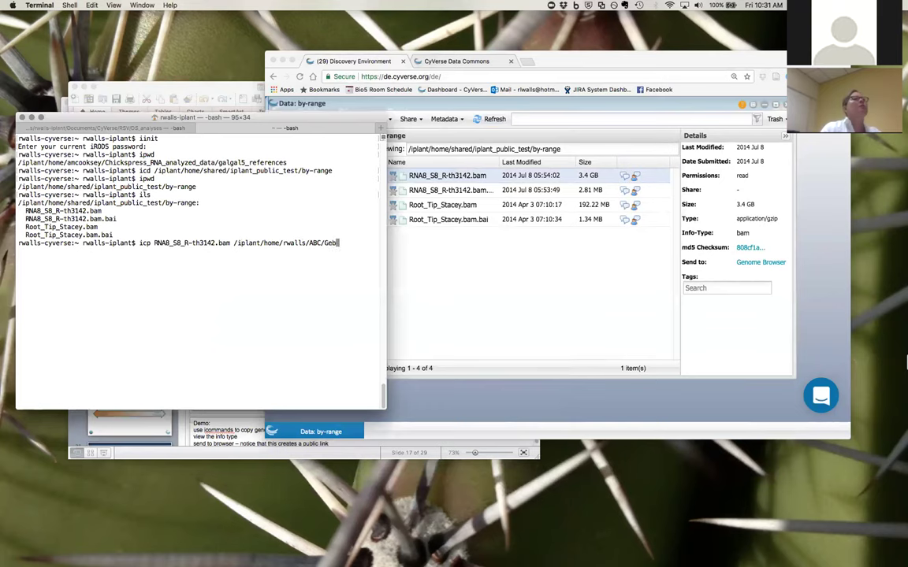
key("BackSpace")
type("nomeToBrowse")
key("Return")
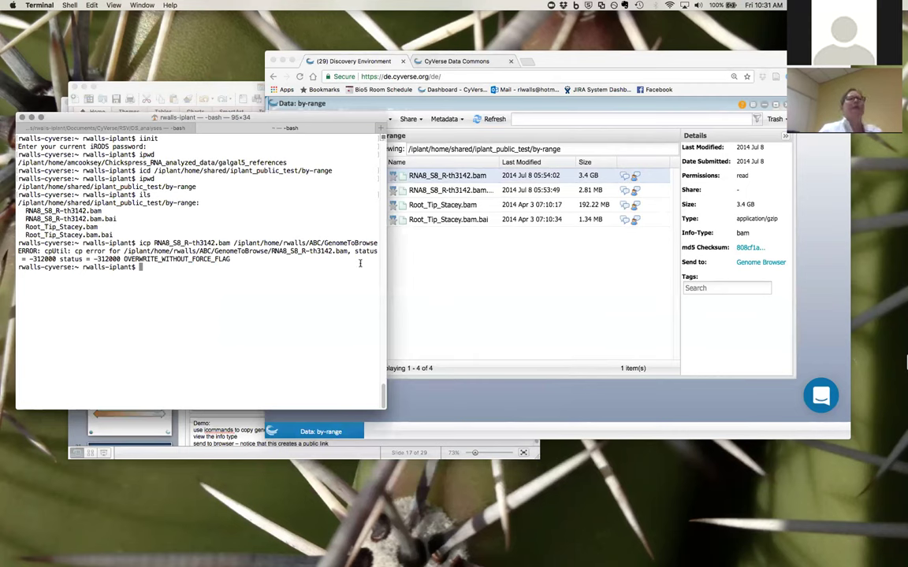
Open ABC/GenomeToBrowse in Discovery Environment and select RNA8_S8_R-th3142.bam to show its details
left_click(537, 284)
scroll(315, 237, "up", 10)
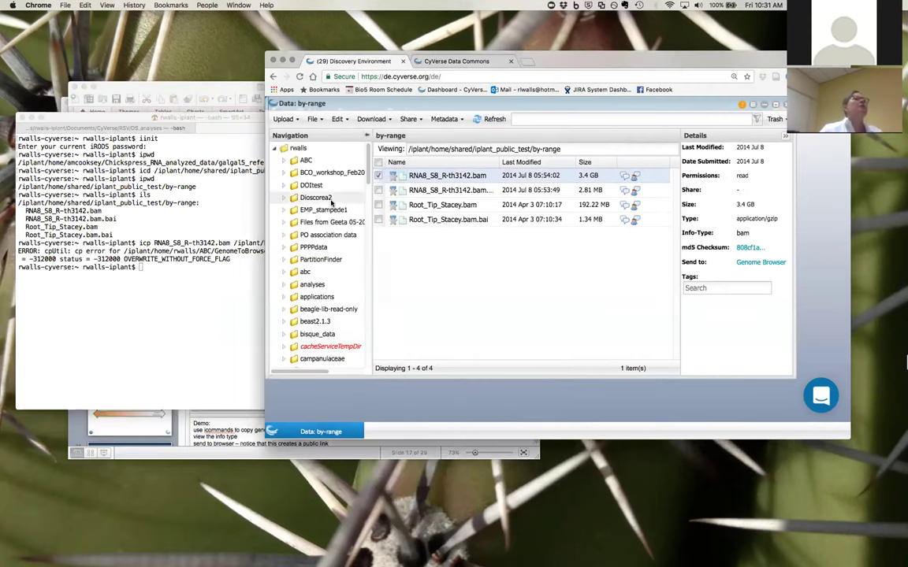
left_click(303, 160)
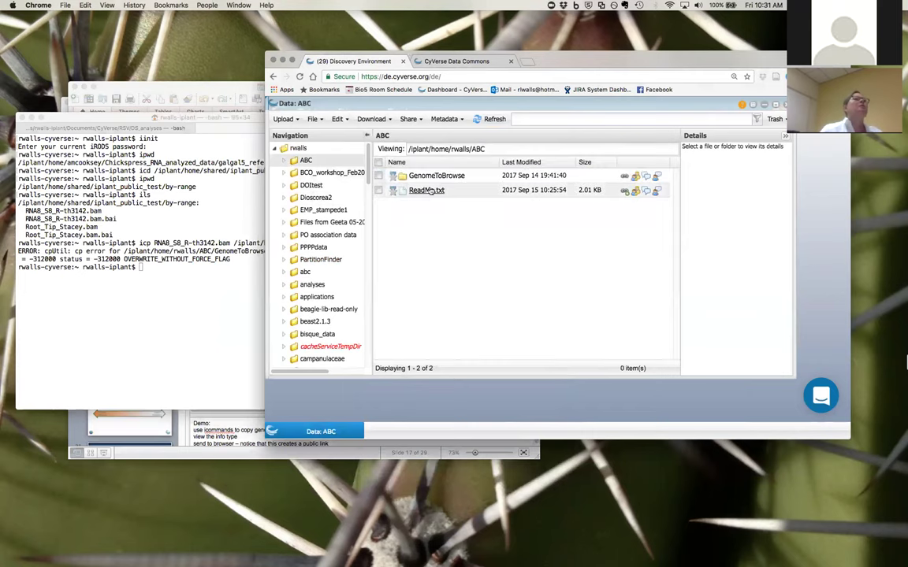
double_click(432, 176)
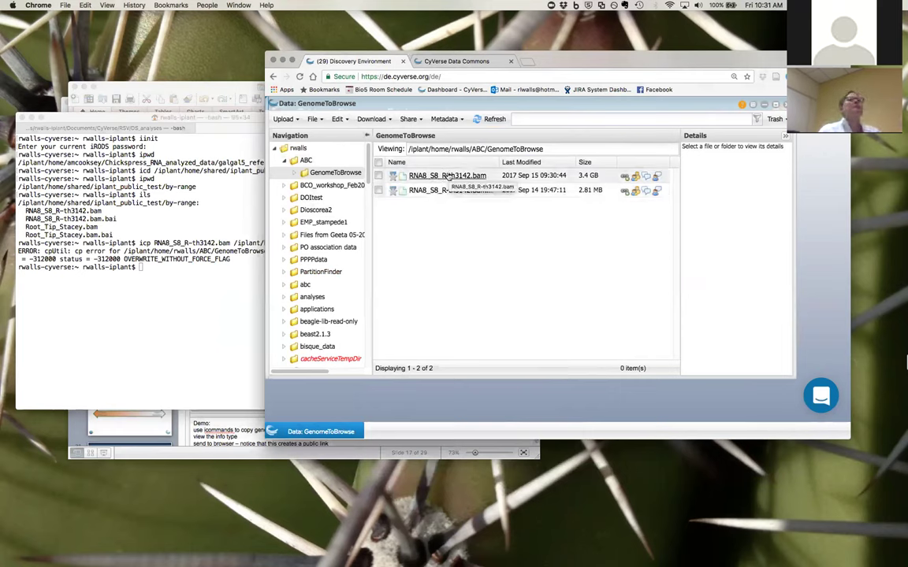
left_click(447, 176)
left_click(379, 176)
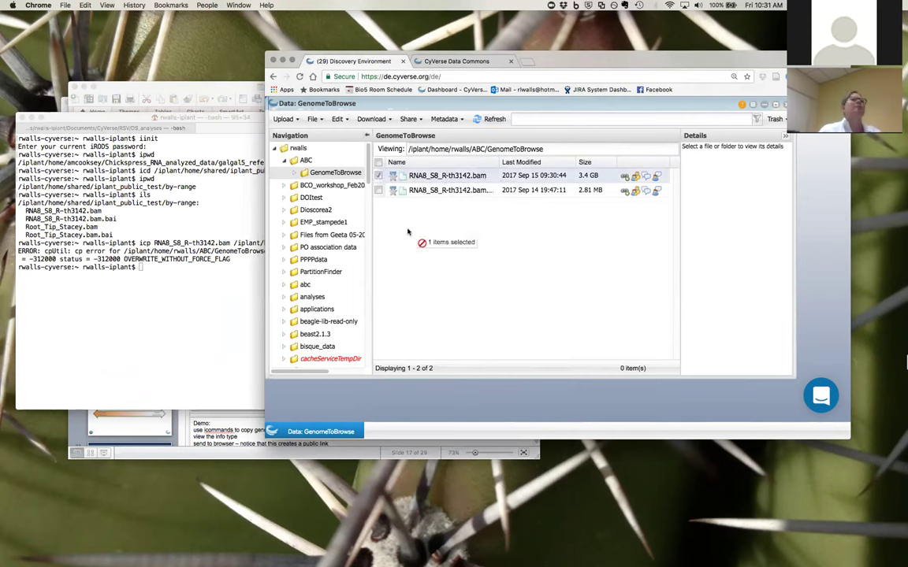
left_click(379, 176)
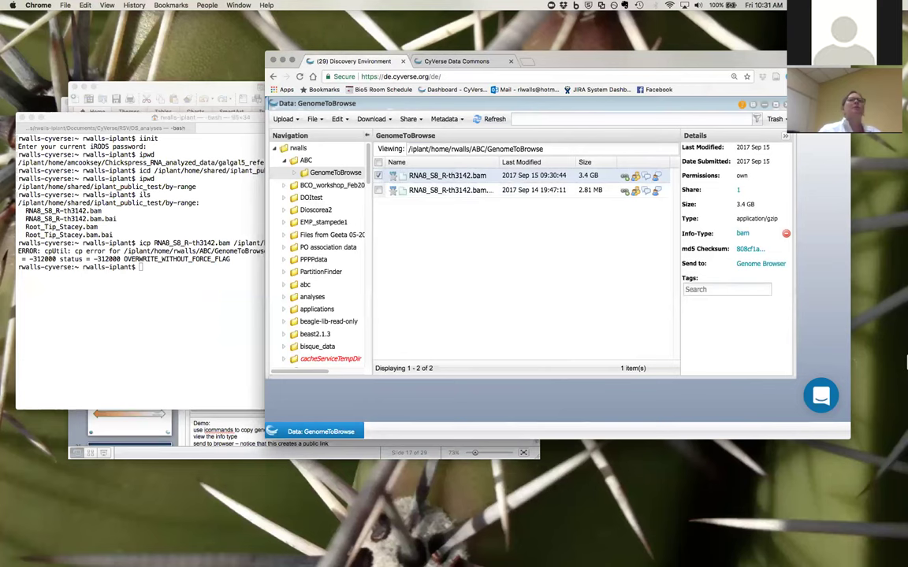
Set RNA8_S8_R-th3142.bam's info type to bam in the Select Type dialog
left_click(742, 233)
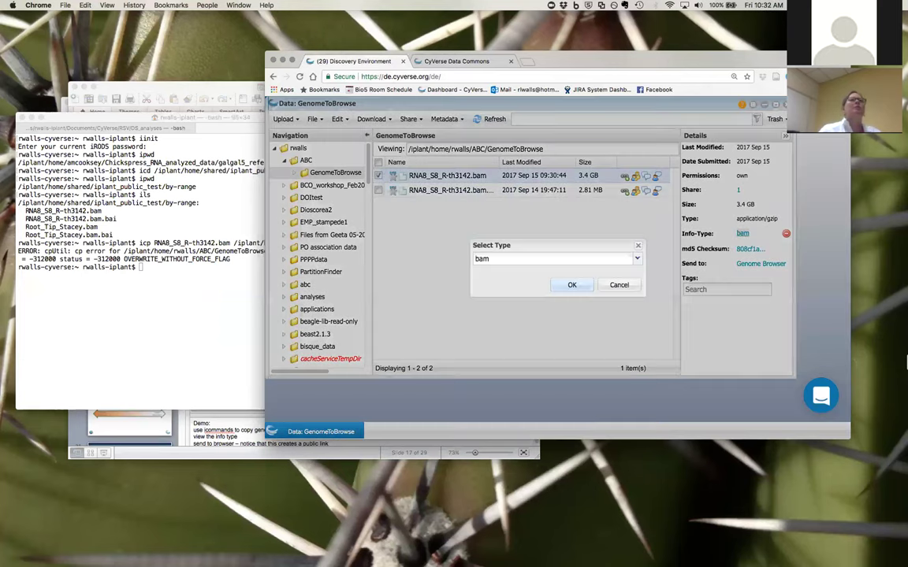
left_click(636, 260)
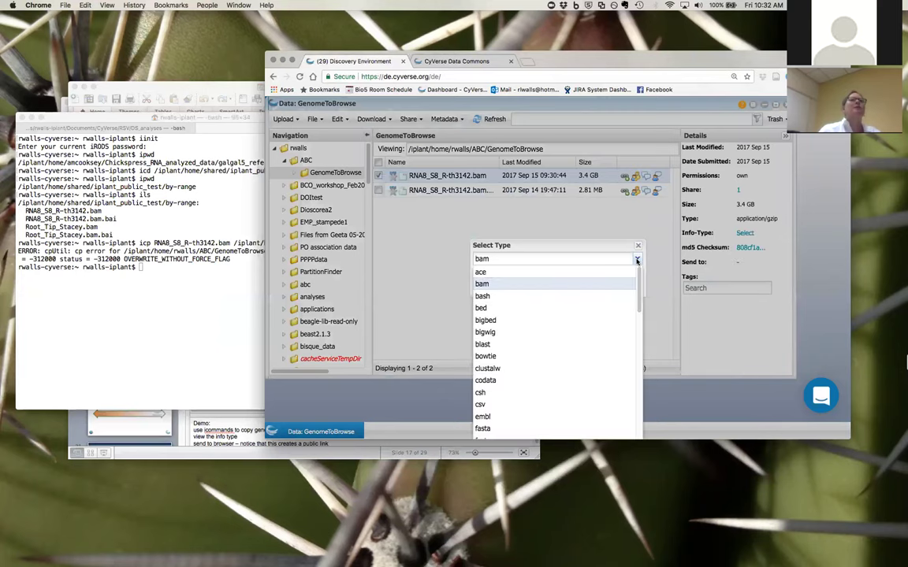
scroll(557, 304, "down", 5)
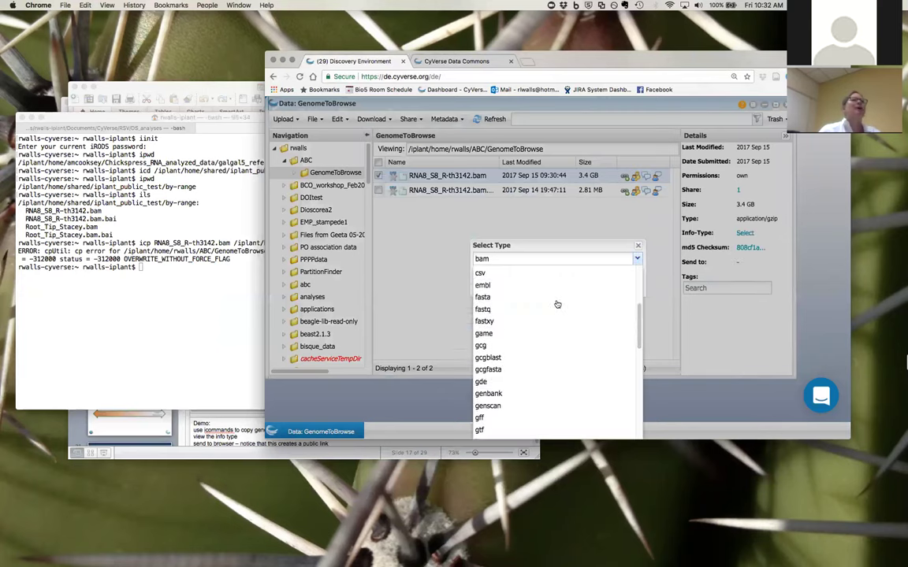
scroll(557, 304, "up", 5)
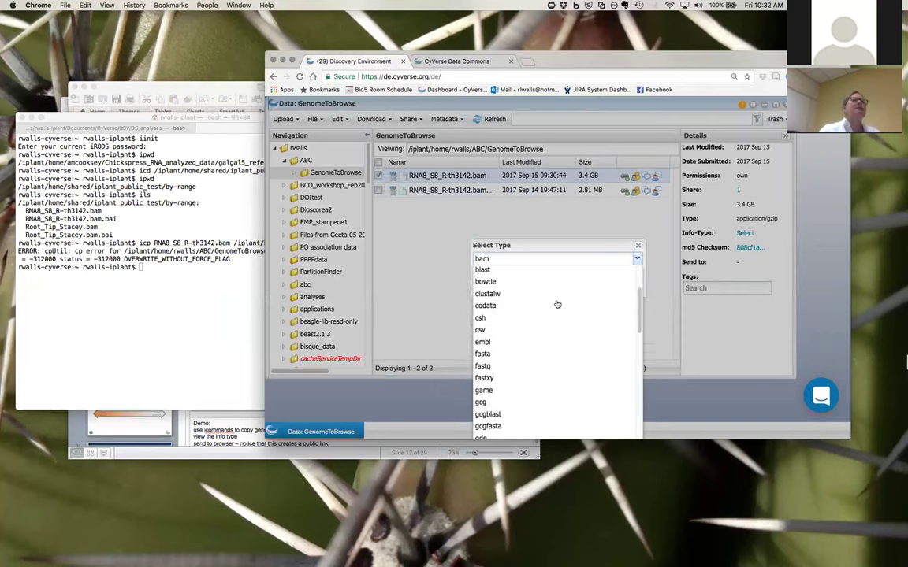
left_click(505, 284)
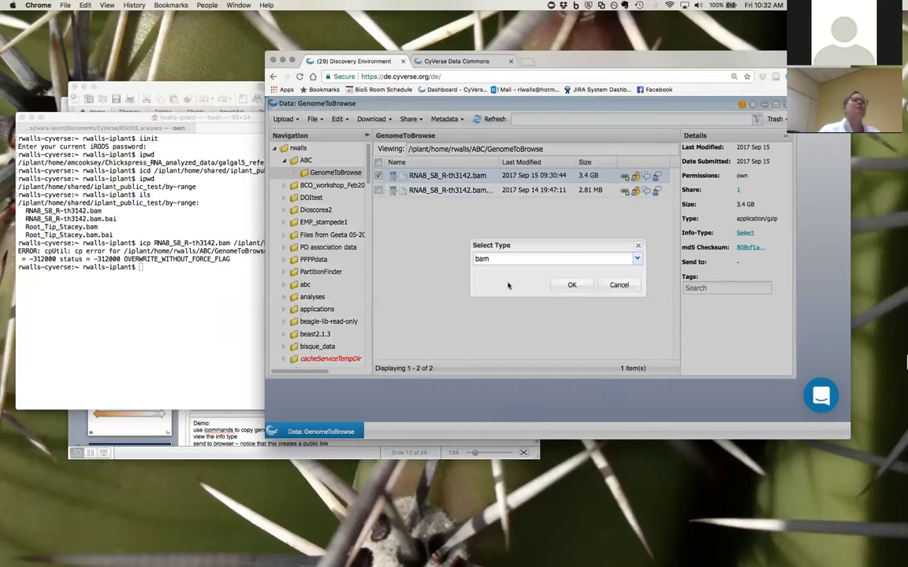
left_click(582, 285)
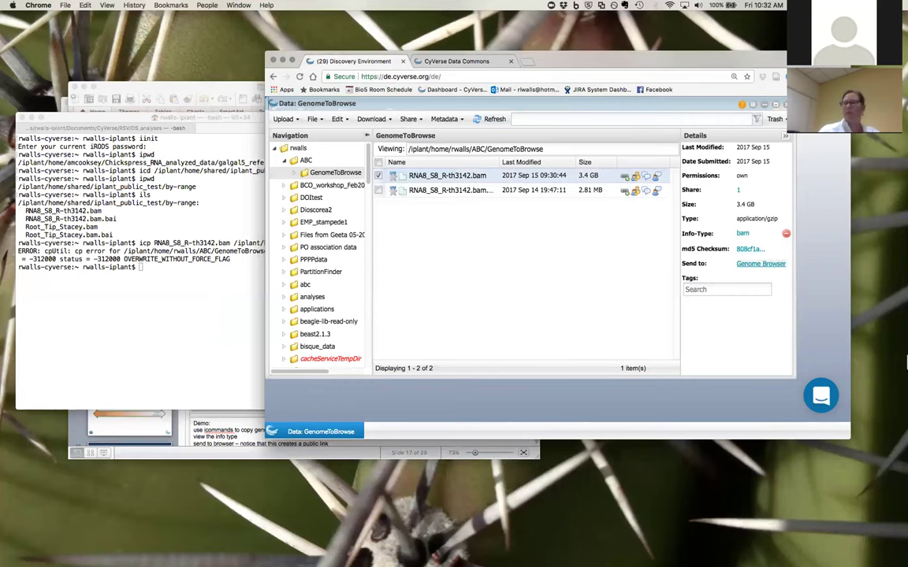
Send the BAM file to Genome Browser to display its public anonymous URL
left_click(760, 263)
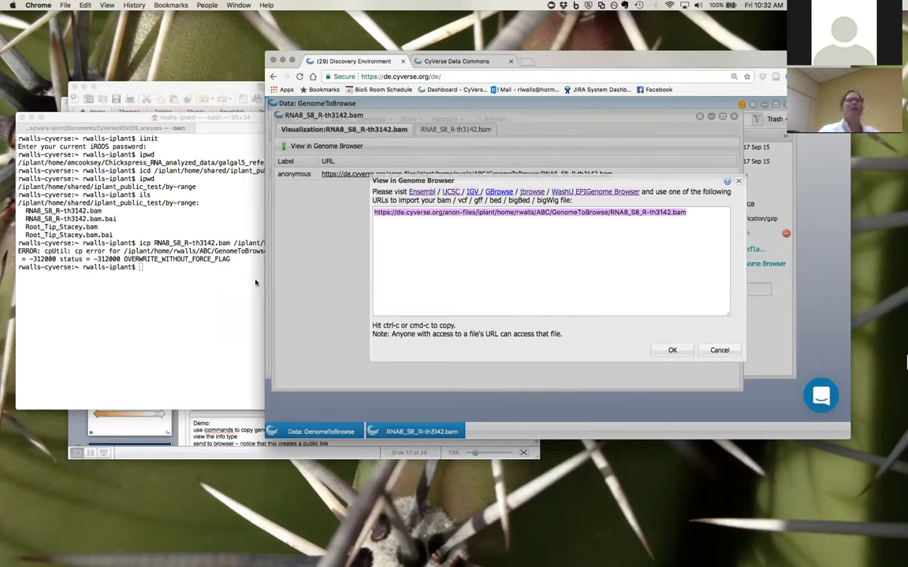
left_click(673, 352)
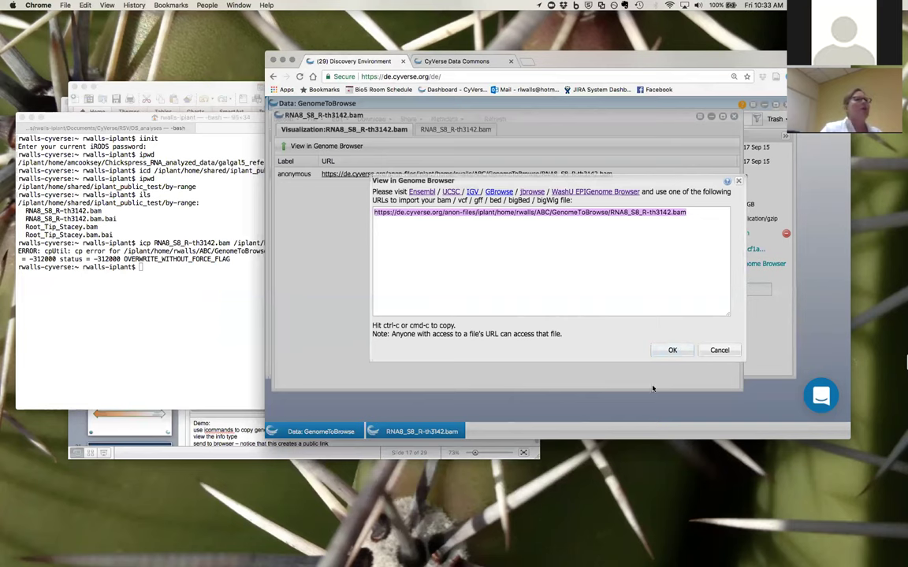
Present PowerPoint full screen from slide 17 and advance to the data transfer problems slide
left_click(158, 452)
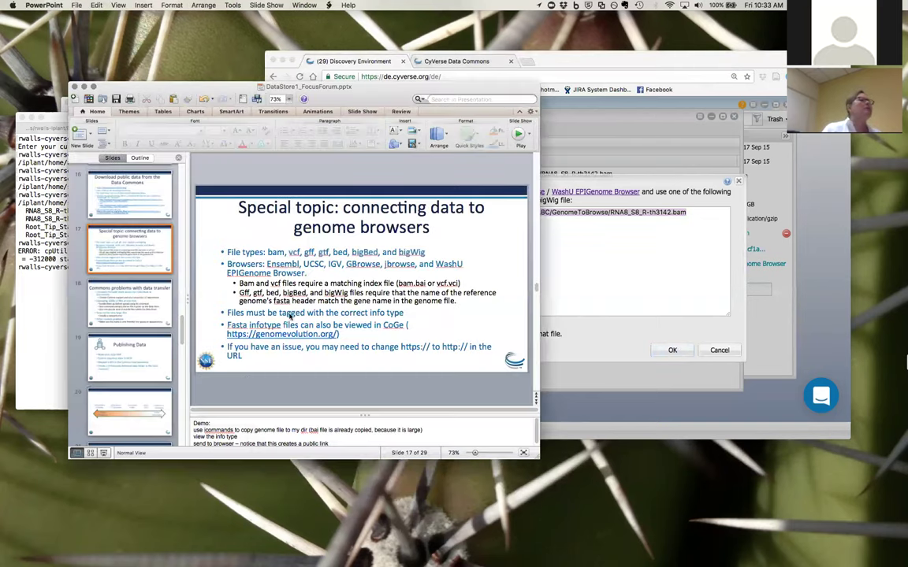
left_click(136, 297)
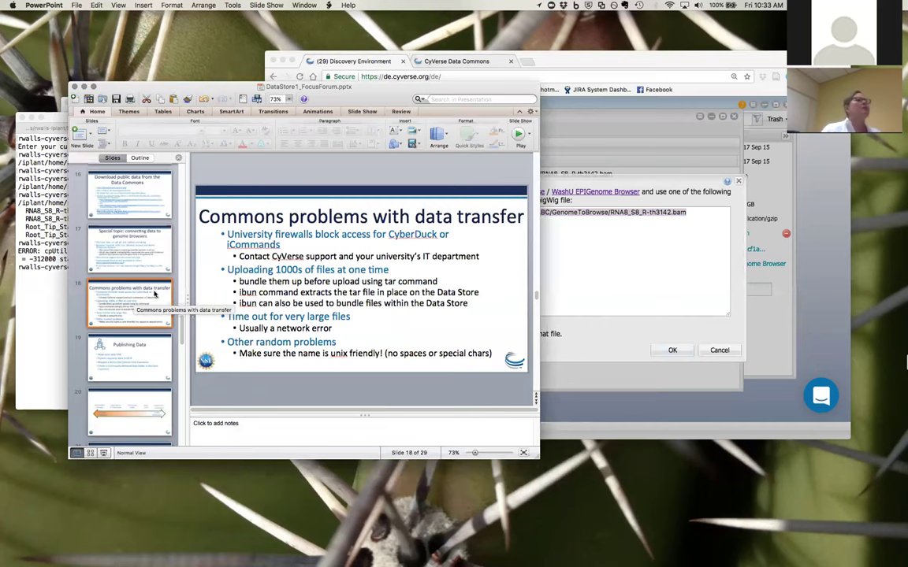
left_click(132, 251)
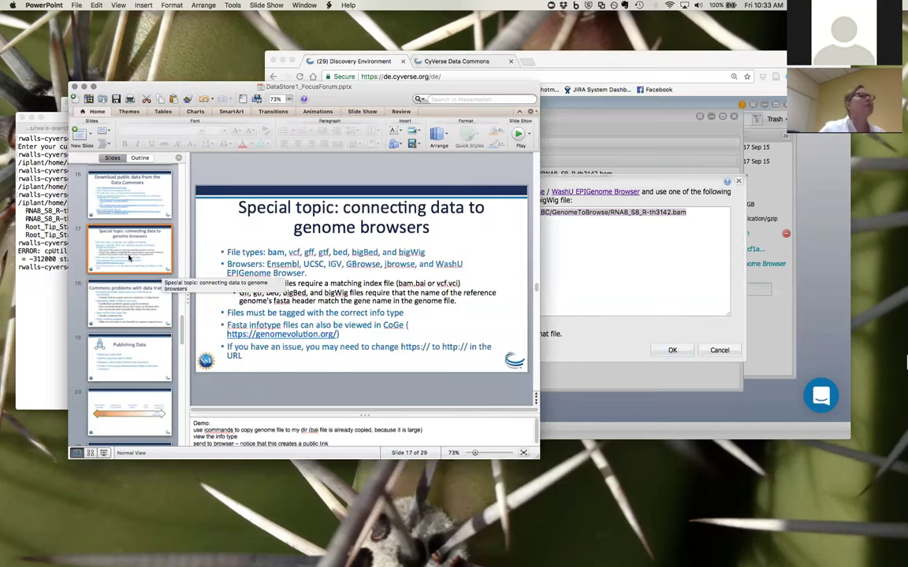
key("super+shift+Return")
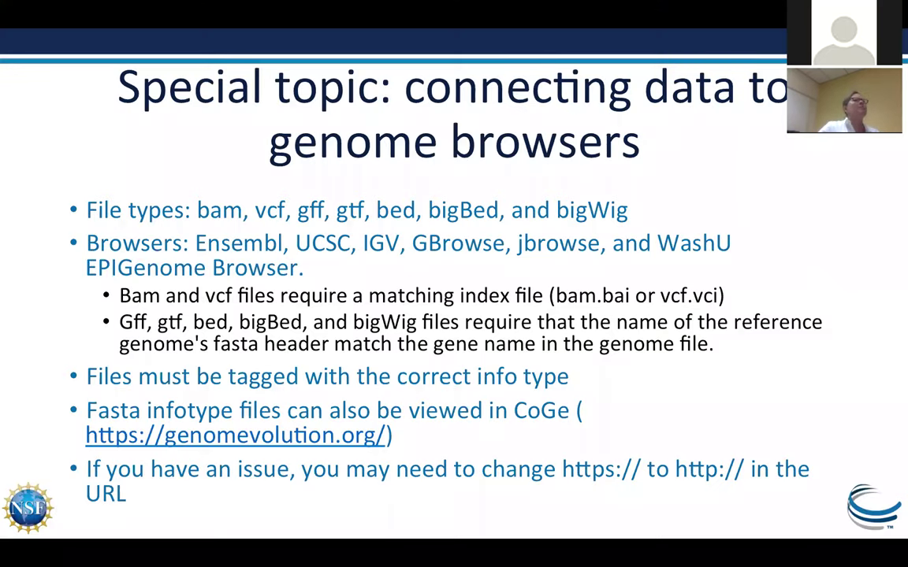
key("Right")
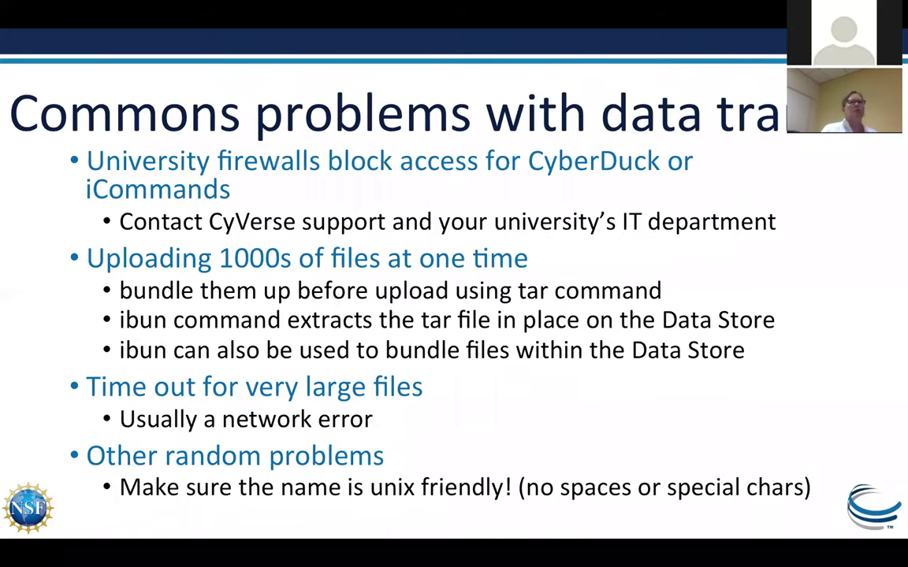